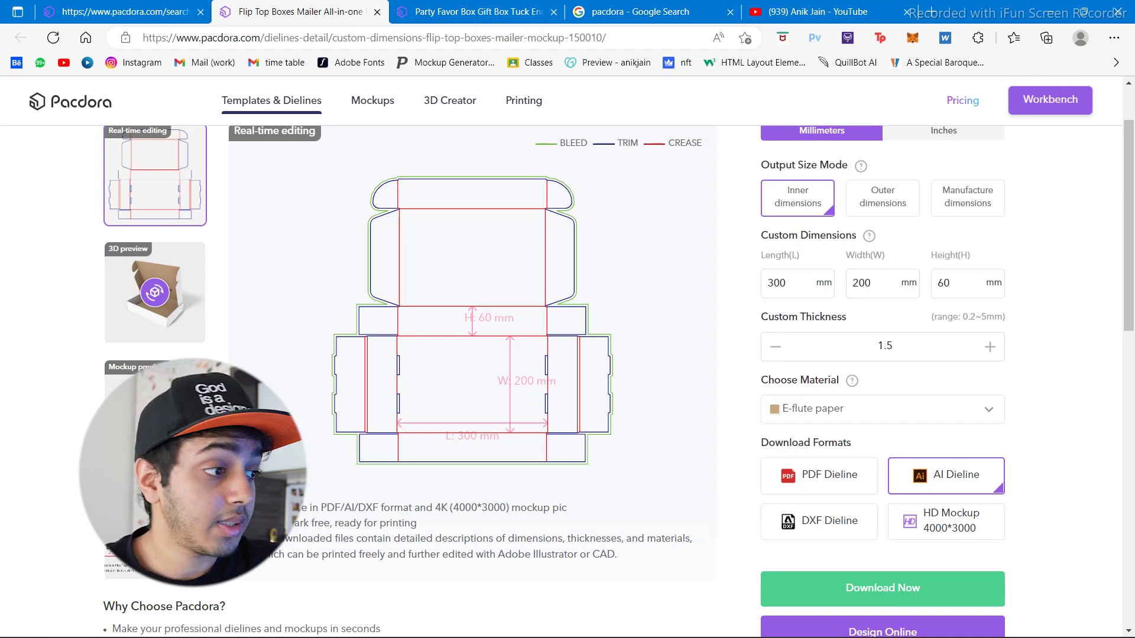
Step: Download the flip top mailer box dieline in AI Dieline format
scroll(619, 379, down, 1)
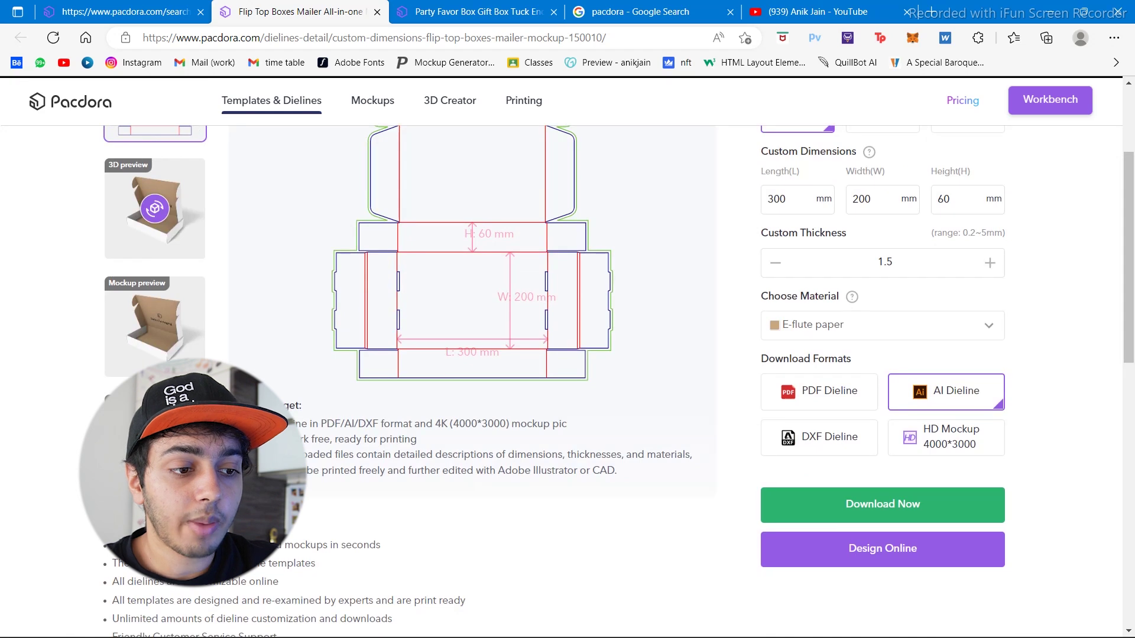
click(882, 505)
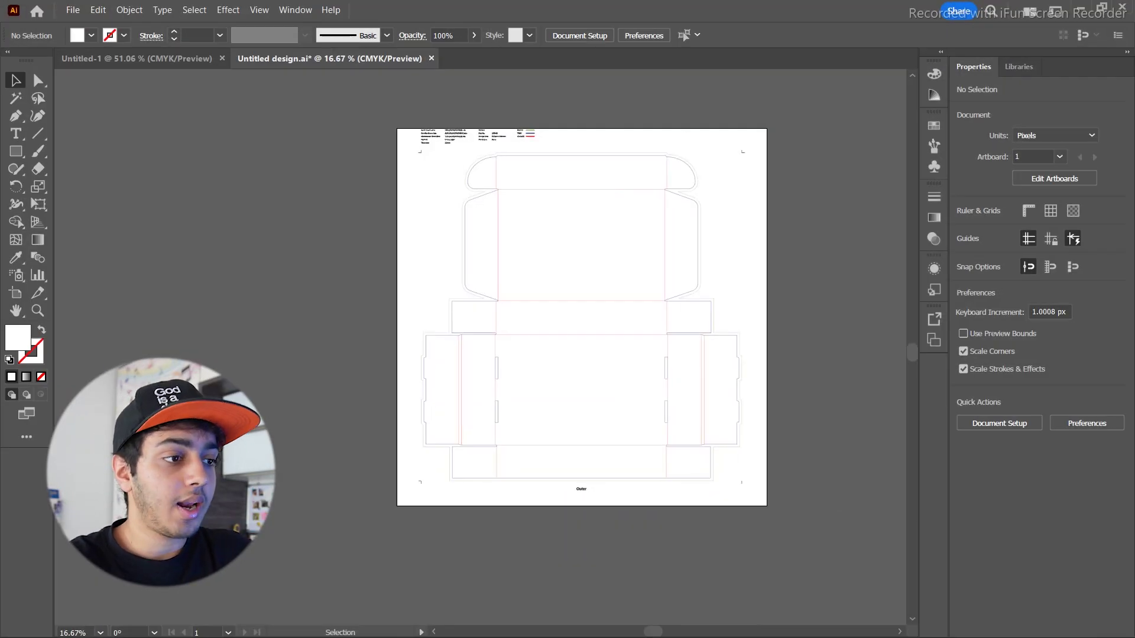
Step: Switch to Illustrator and examine the downloaded dieline's layout, its specification text and the BLEED, TRIM and CREASE legend
scroll(553, 318, right, 4)
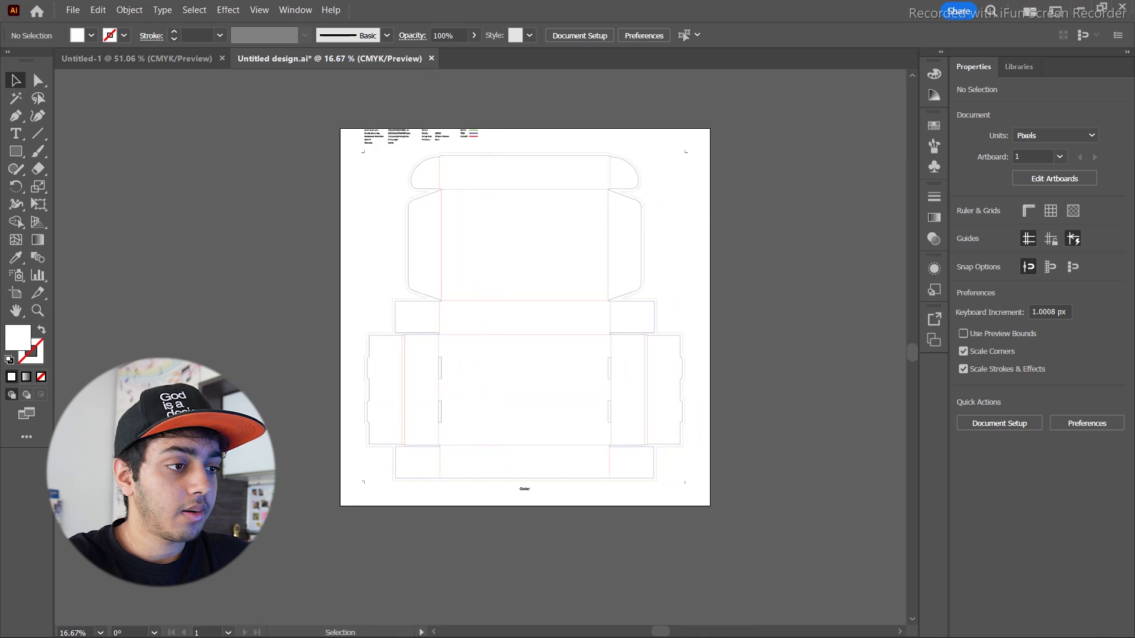
drag(136, 110, 721, 464)
click(744, 379)
drag(695, 285, 699, 303)
scroll(699, 302, up, 1)
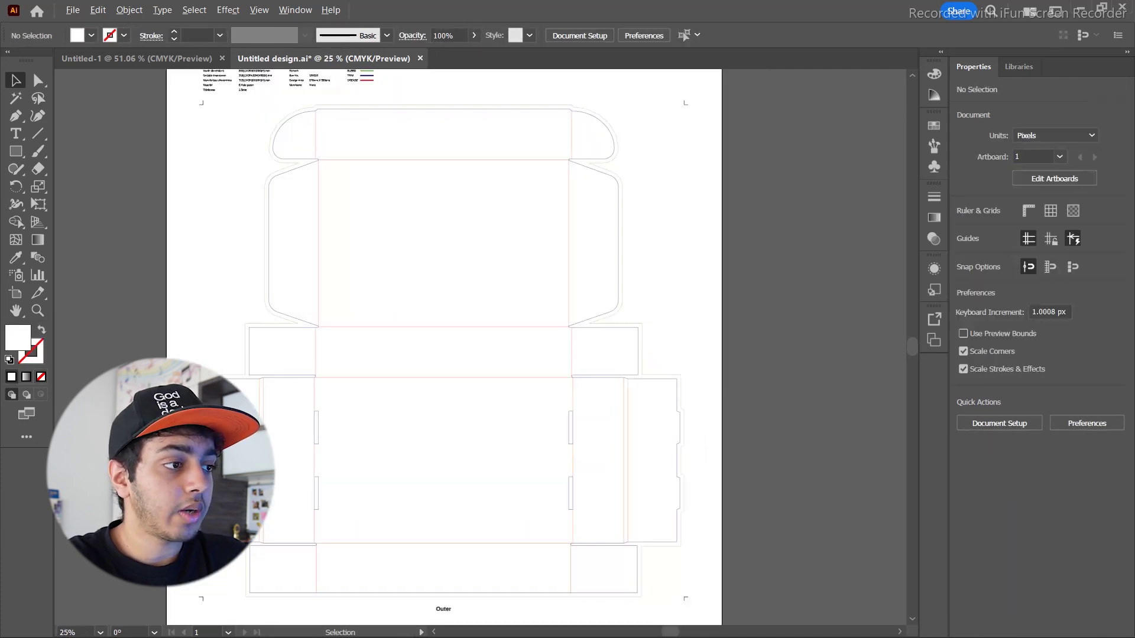
drag(331, 159, 365, 263)
scroll(303, 173, up, 4)
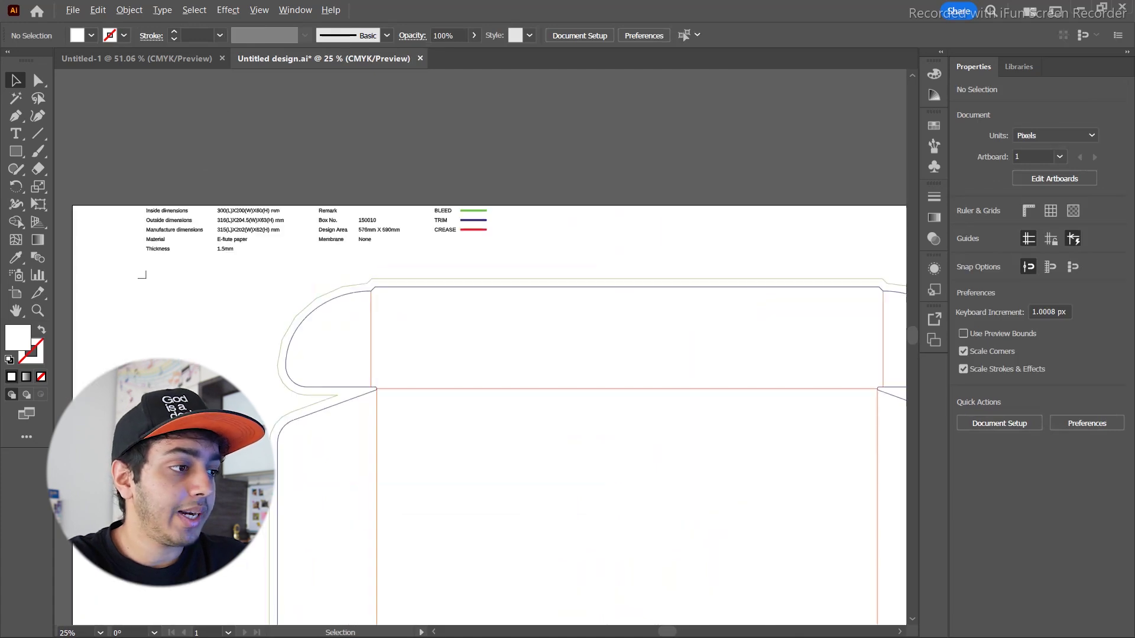
drag(303, 173, 361, 177)
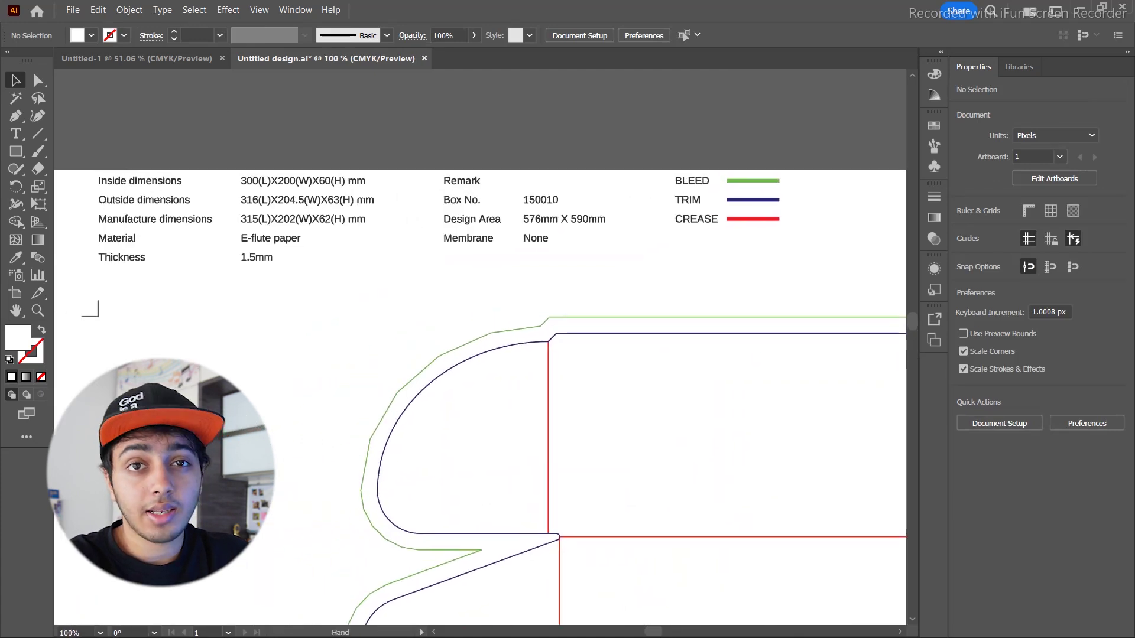
drag(578, 343, 382, 352)
scroll(601, 193, up, 1)
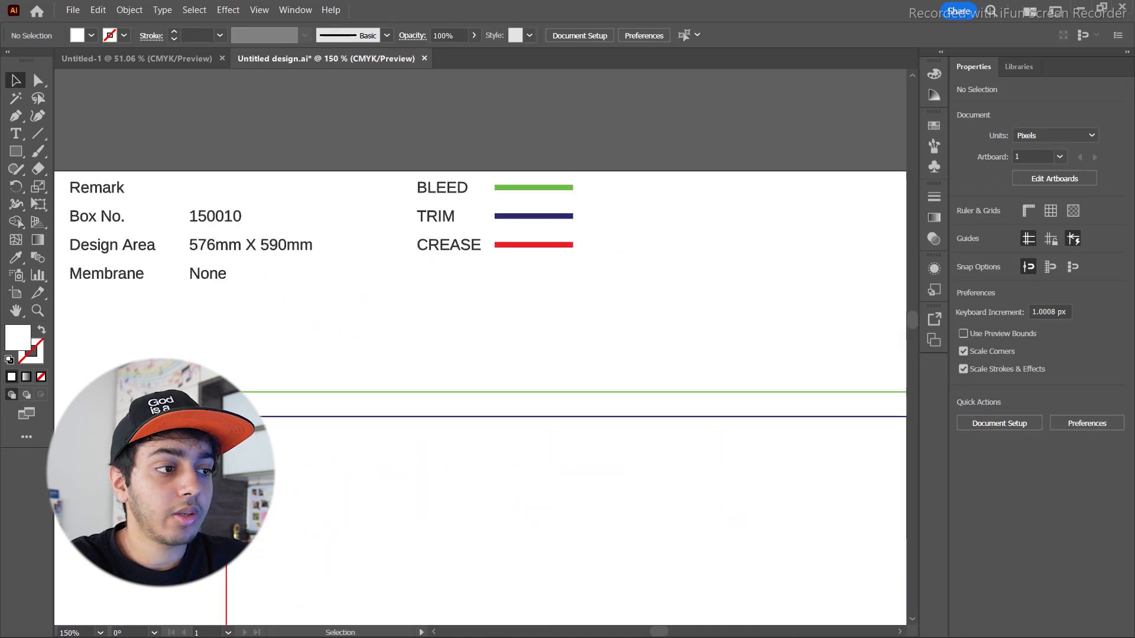
Step: Examine how the bleed, trim and crease lines run along the panels and side flaps of the box
click(530, 188)
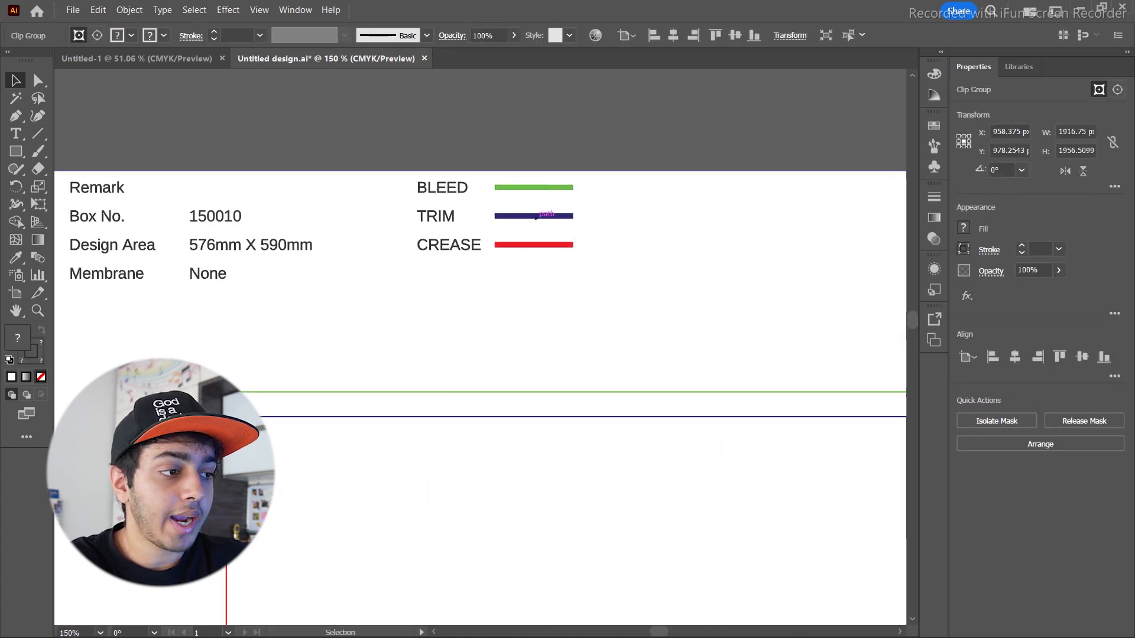
drag(272, 417, 325, 324)
scroll(347, 300, down, 4)
drag(364, 402, 289, 158)
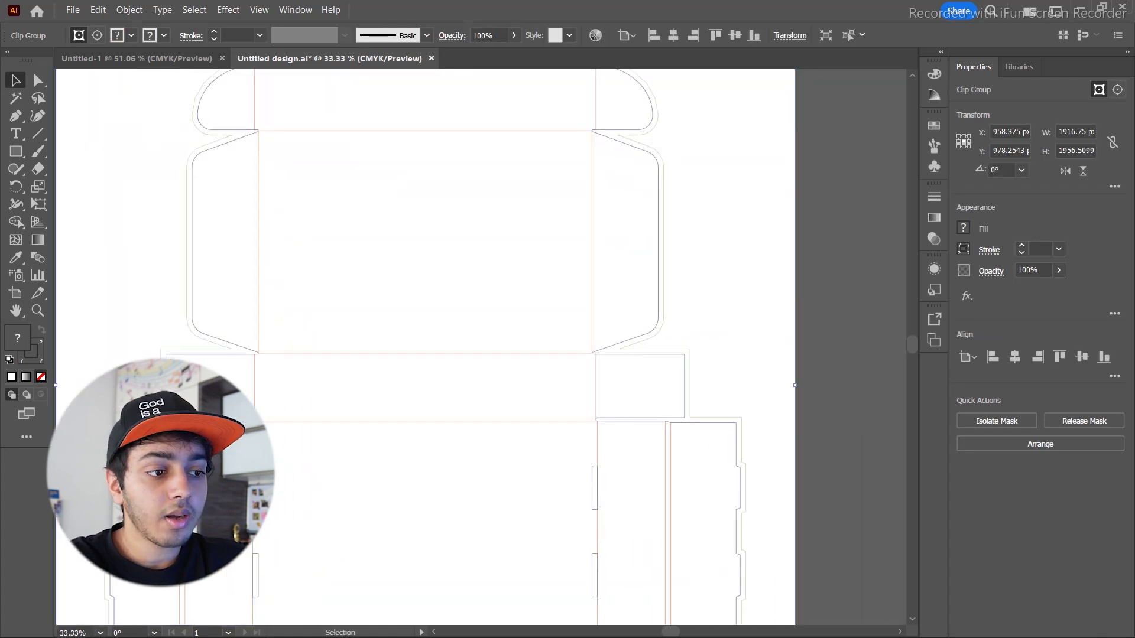
key(ctrl+plus)
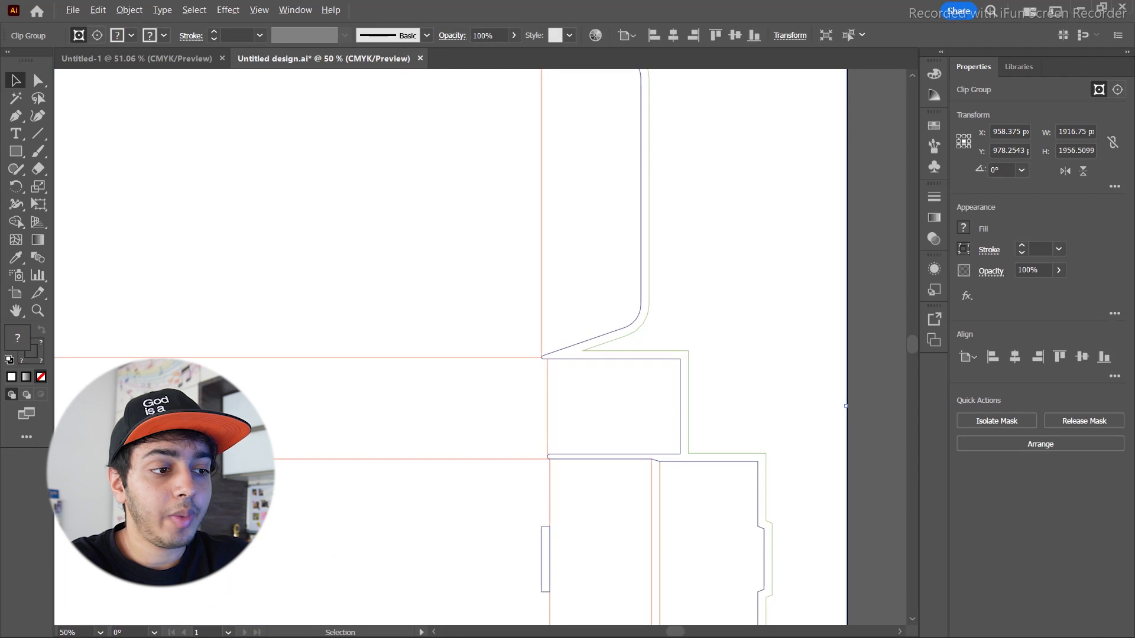
scroll(691, 342, down, 2)
scroll(748, 454, up, 2)
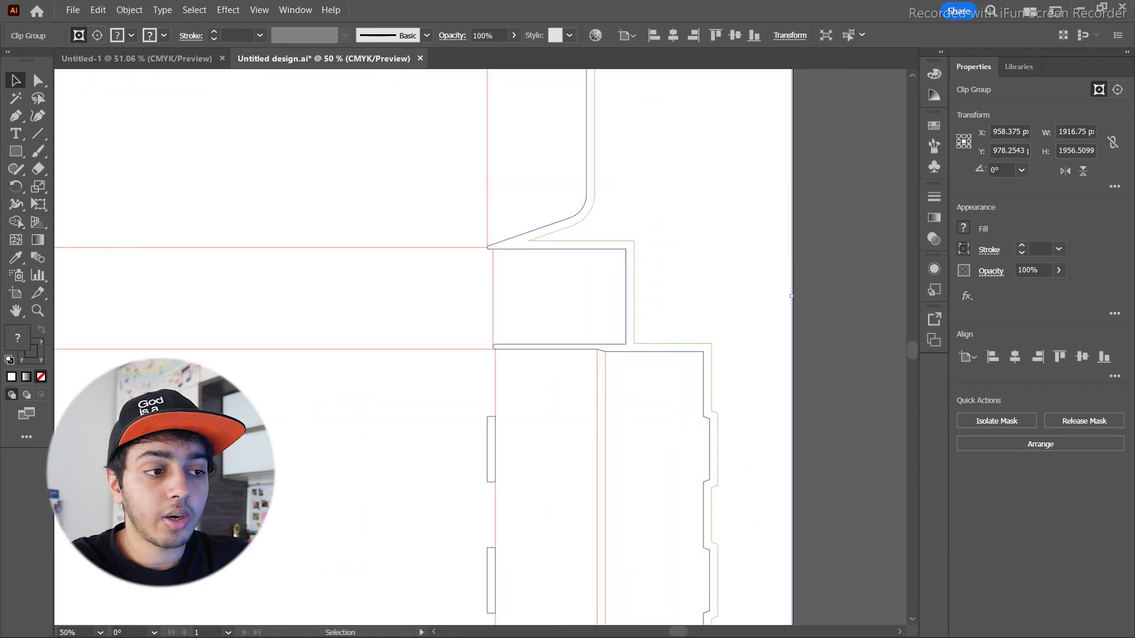
drag(748, 454, 743, 397)
key(ctrl+plus)
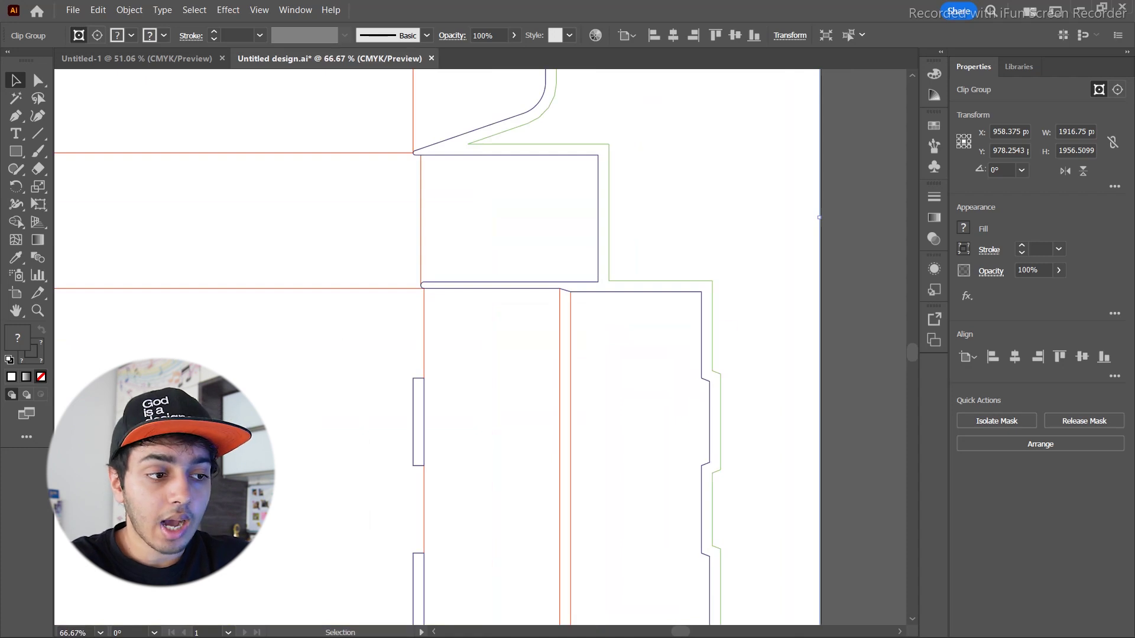
key(ctrl+minus)
key(ctrl+minus)
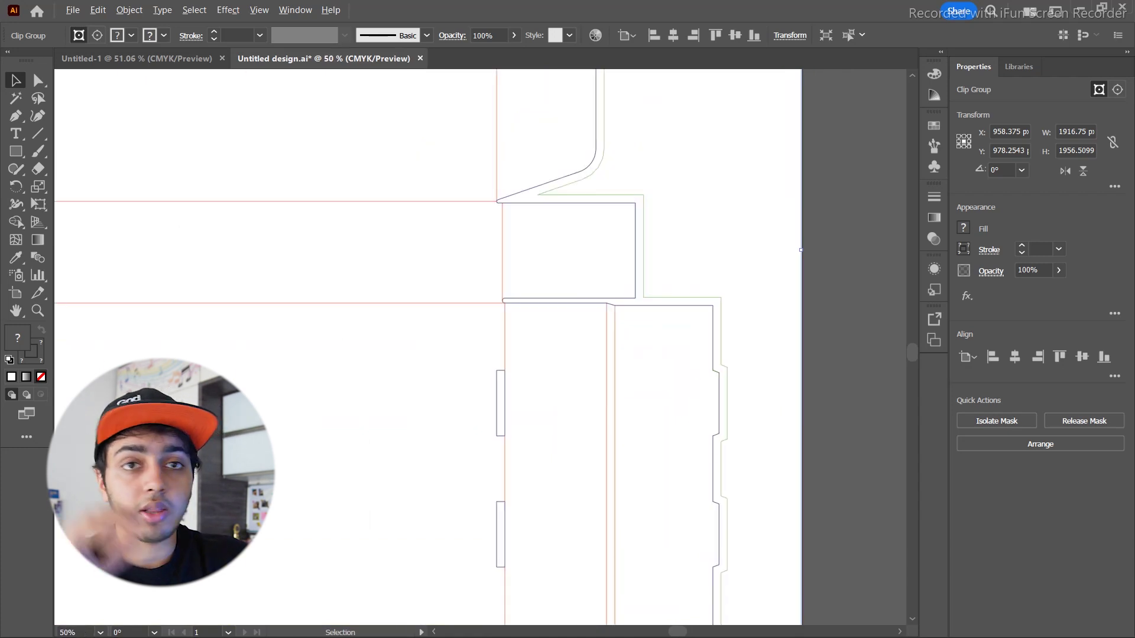
scroll(747, 347, down, 2)
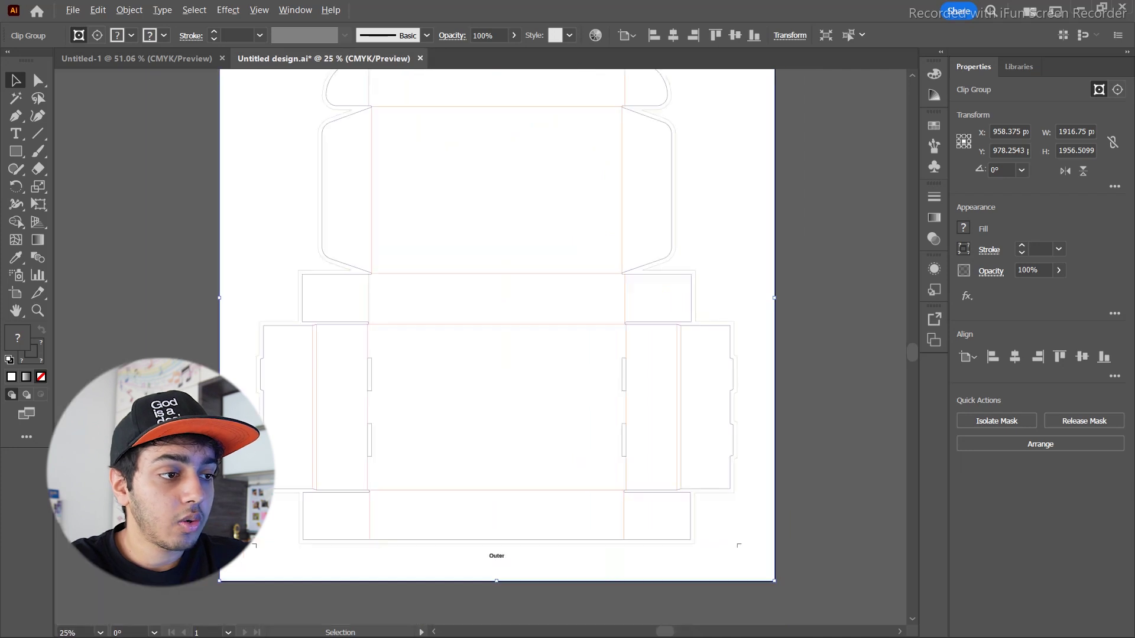
Step: Release the clipping mask on the whole dieline artwork and deselect everything
click(747, 347)
drag(604, 234, 624, 304)
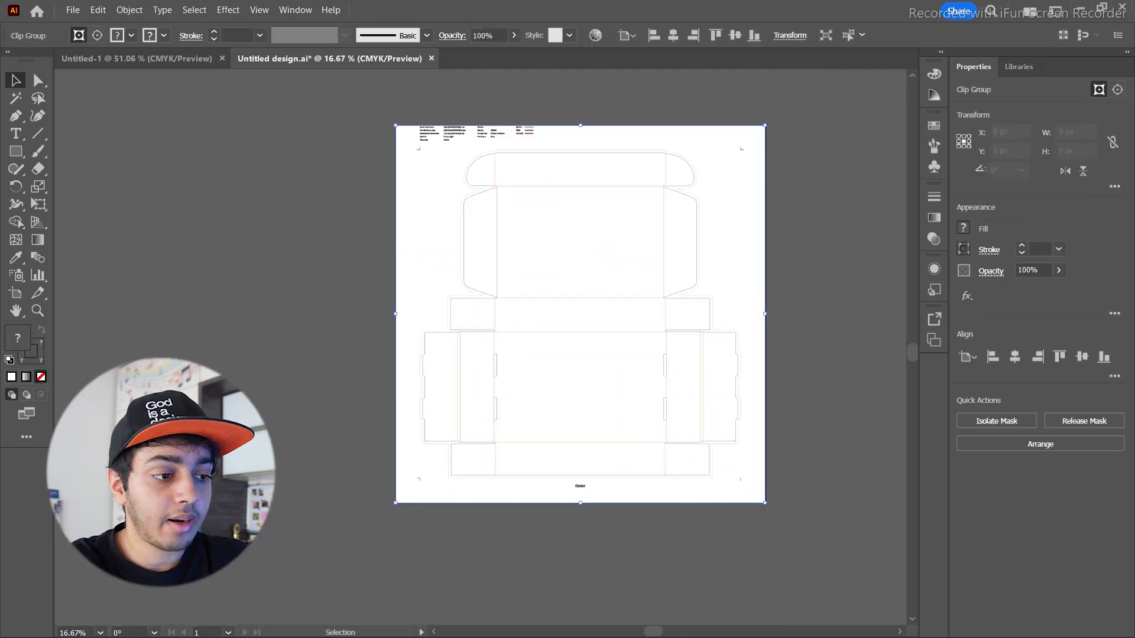
right_click(598, 249)
click(650, 437)
key(ctrl+shift+a)
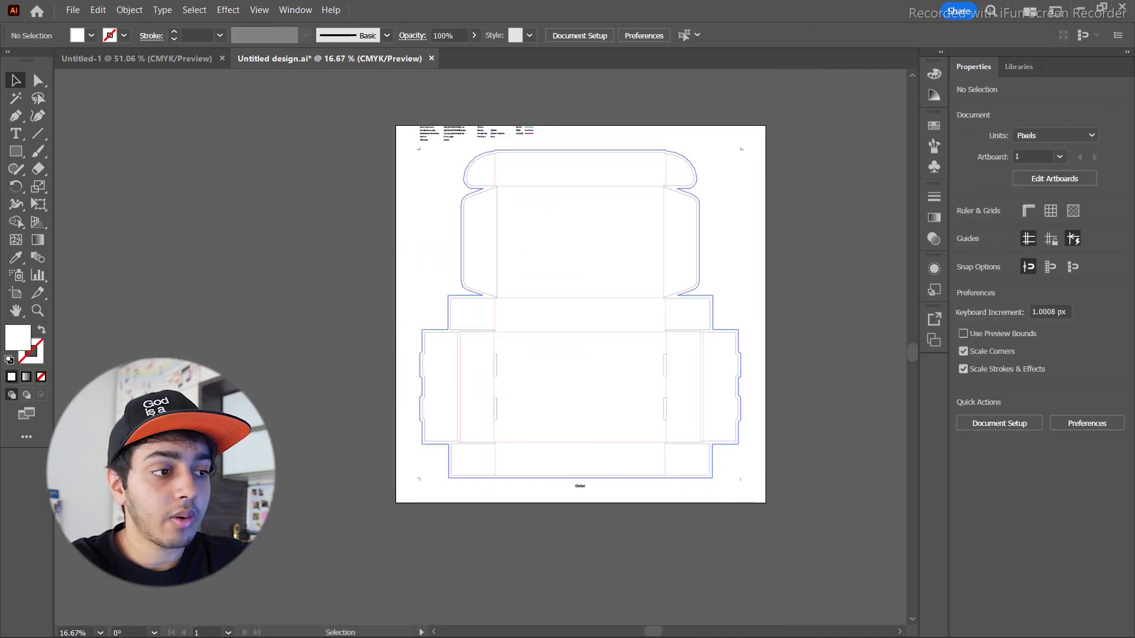
Step: Fill the dieline's outer bleed shape with the copied teal colour code
drag(572, 206, 599, 253)
scroll(598, 253, up, 1)
key(ctrl+z)
scroll(599, 253, up, 3)
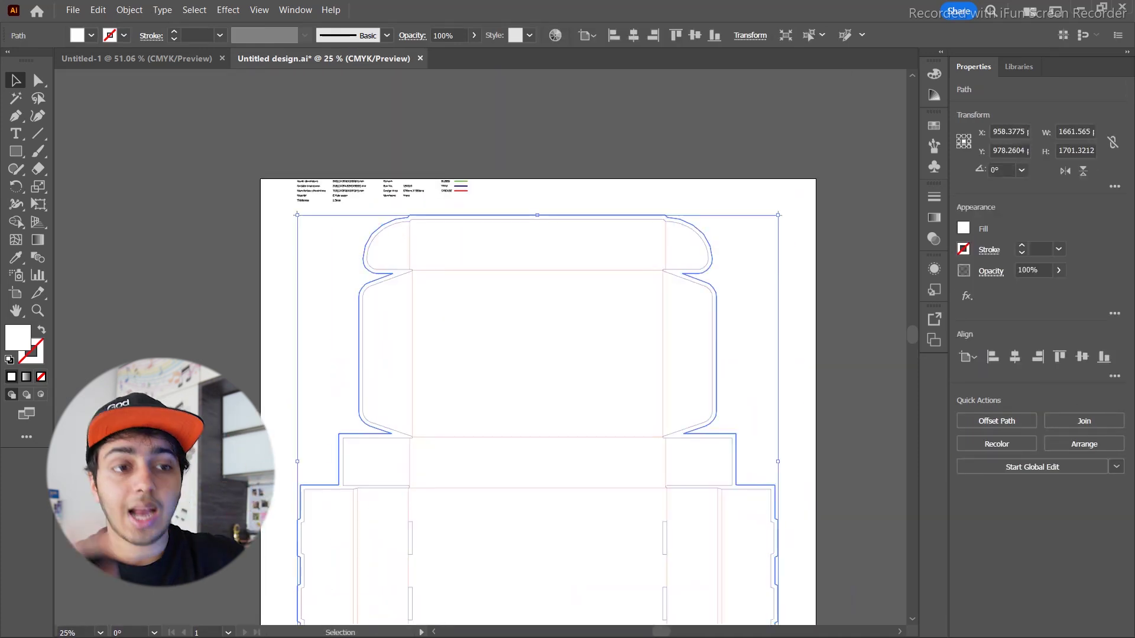
key(i)
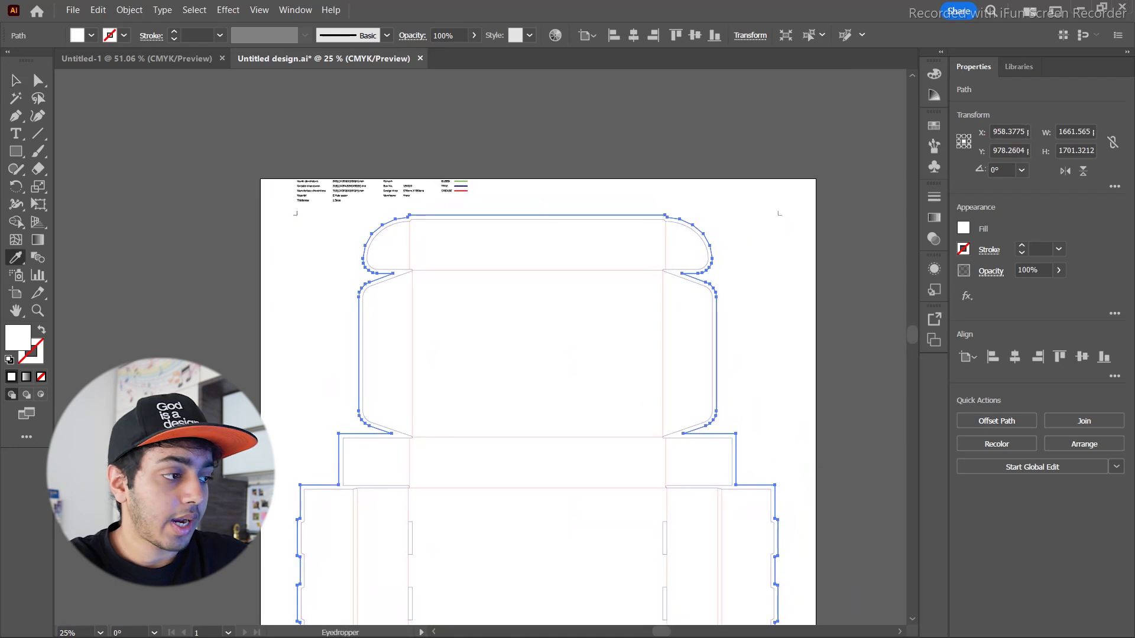
key(v)
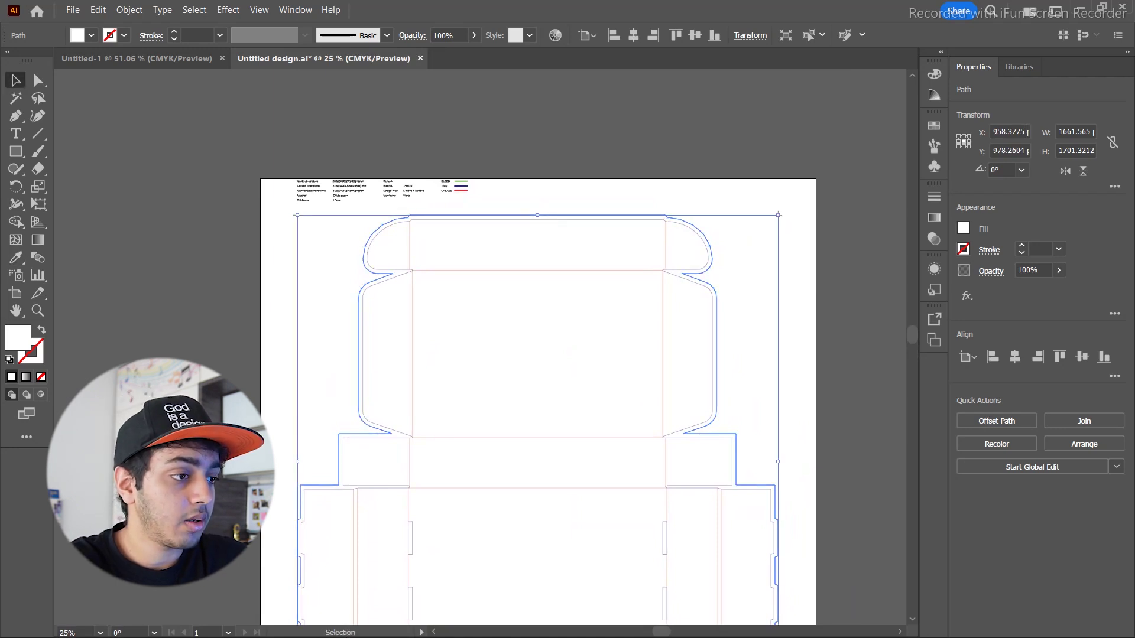
double_click(17, 338)
click(320, 295)
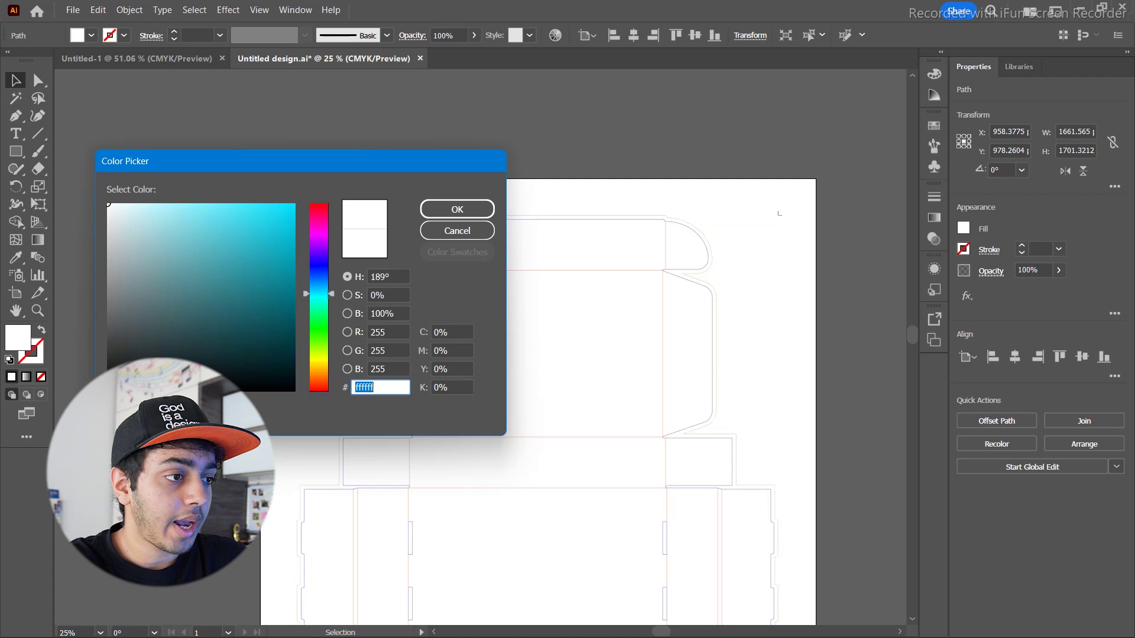
key(ctrl+v)
key(Return)
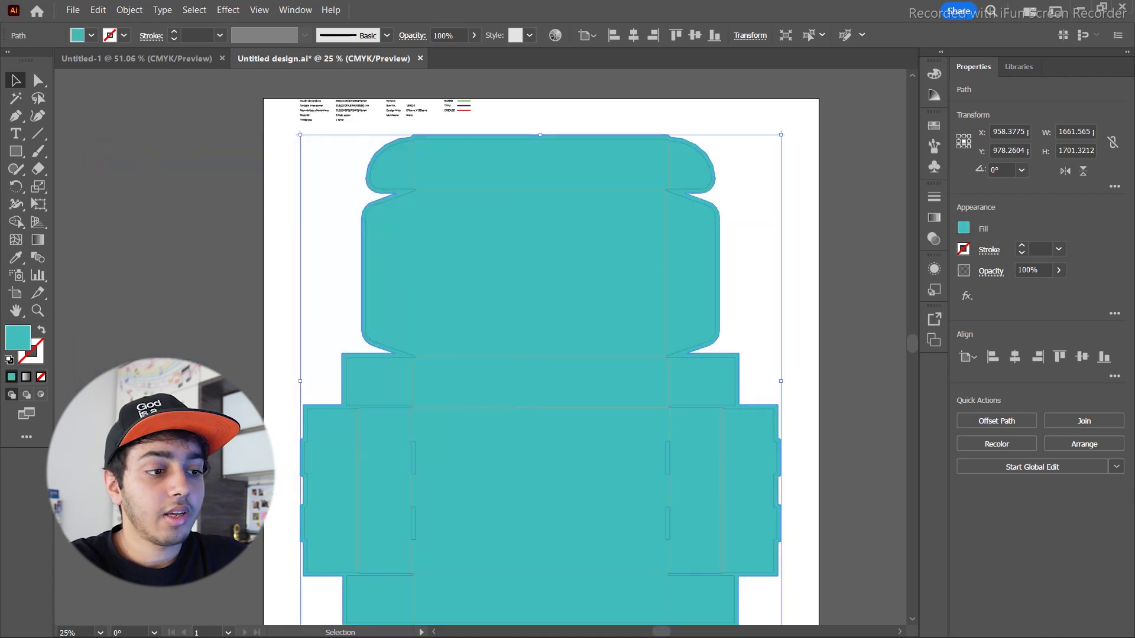
Step: Examine the crease and trim lines over the teal fill, especially around the side flaps and slots
click(320, 260)
drag(331, 331, 331, 279)
scroll(779, 288, up, 1)
drag(772, 386, 793, 325)
scroll(746, 445, up, 2)
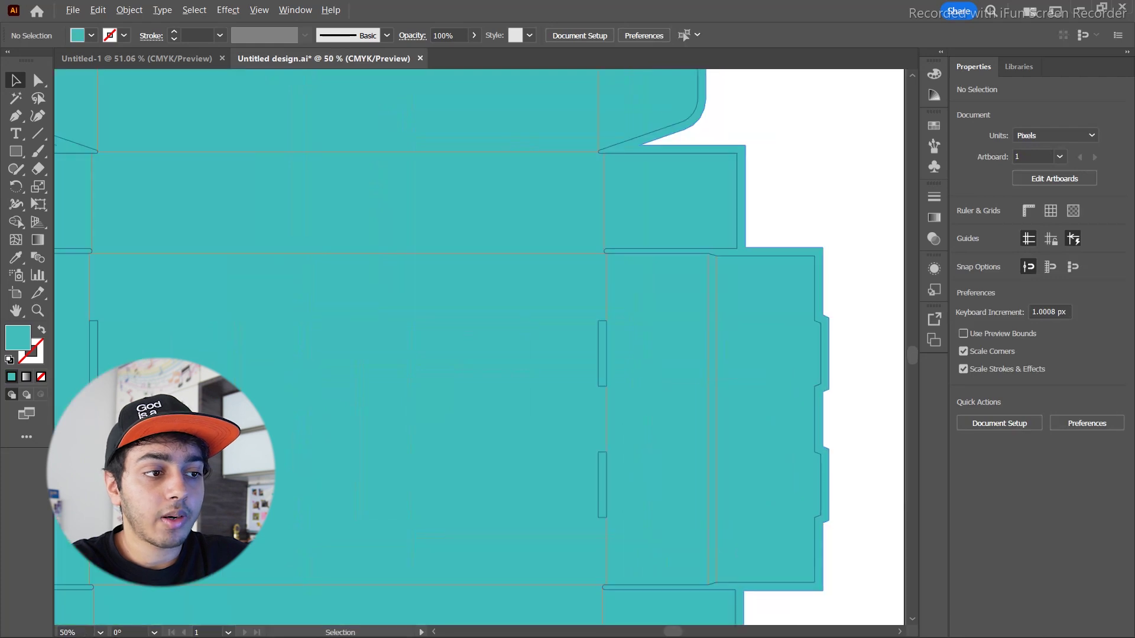
click(700, 422)
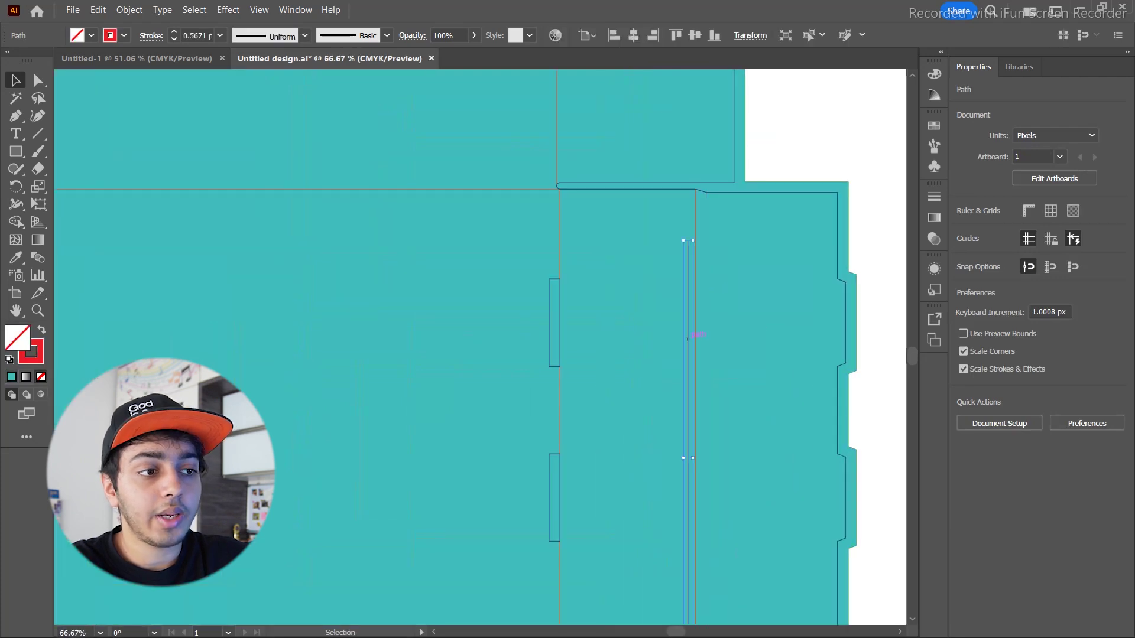
scroll(700, 421, down, 3)
click(770, 421)
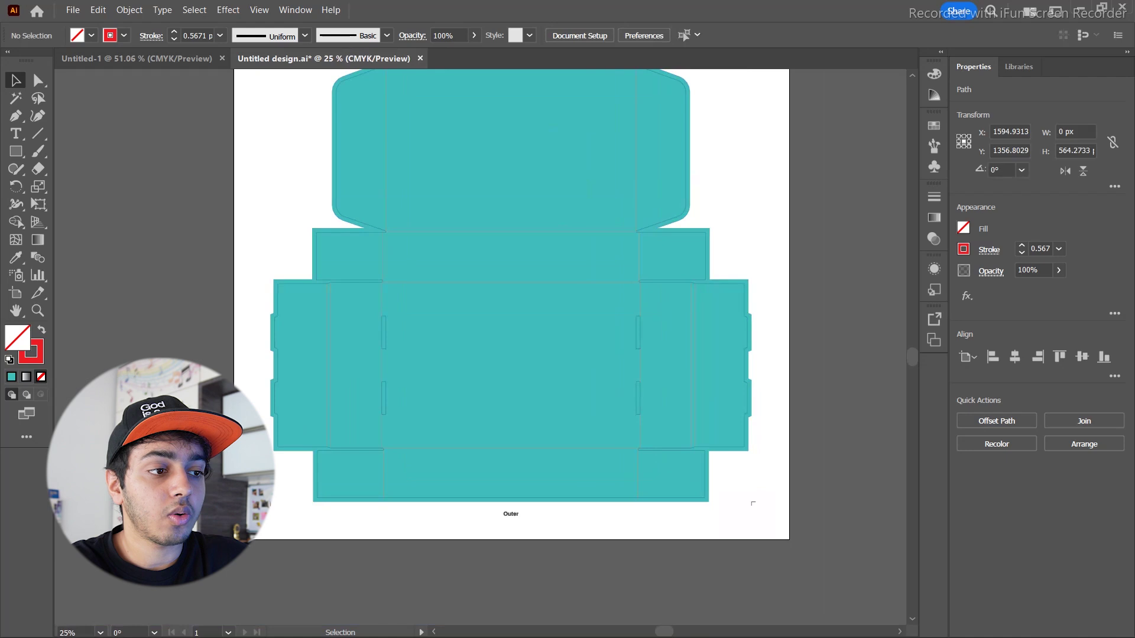
drag(770, 420, 794, 459)
scroll(799, 321, up, 1)
scroll(799, 321, down, 2)
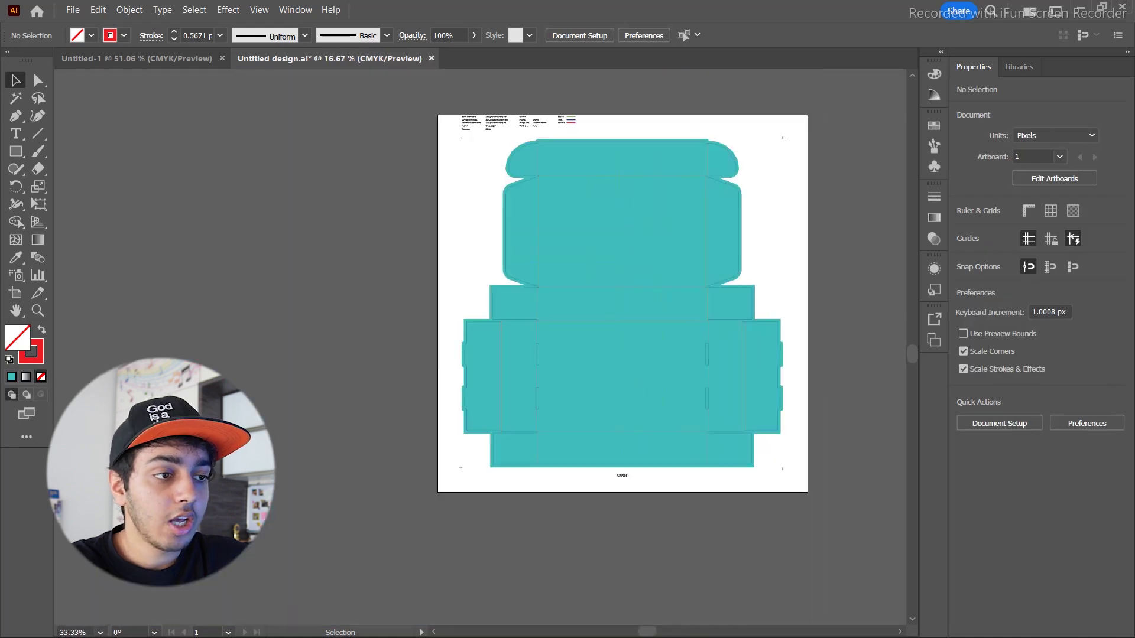
Step: Move the teal shape off the artboard onto the empty canvas and group all the remaining dieline lines
drag(798, 321, 804, 346)
drag(628, 328, 239, 331)
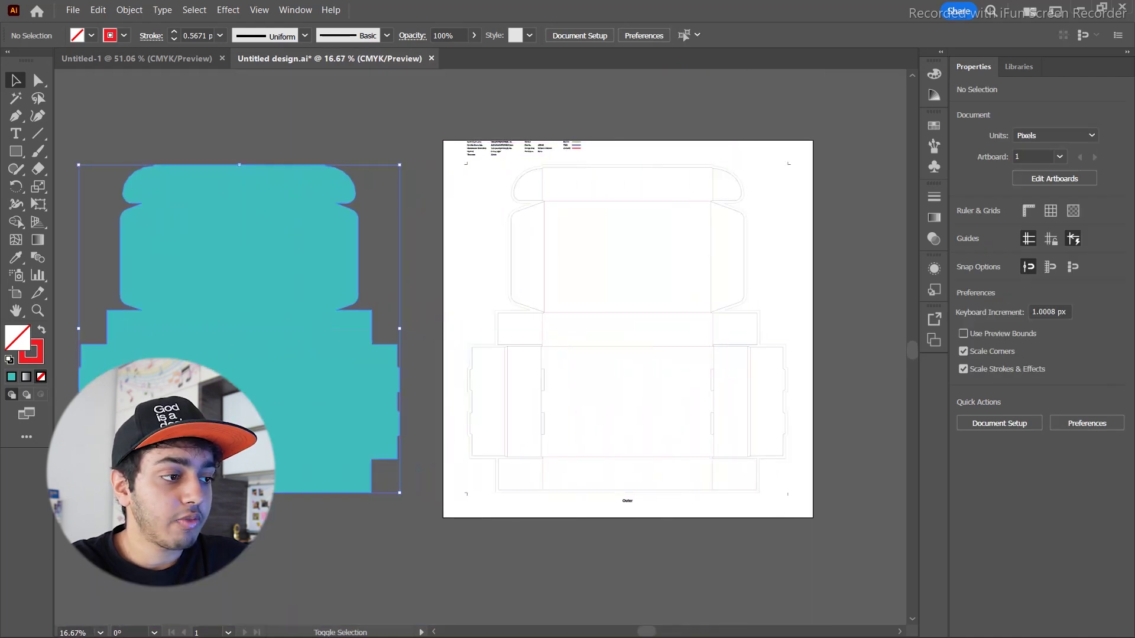
key(ctrl+z)
drag(626, 325, 240, 326)
drag(795, 174, 463, 501)
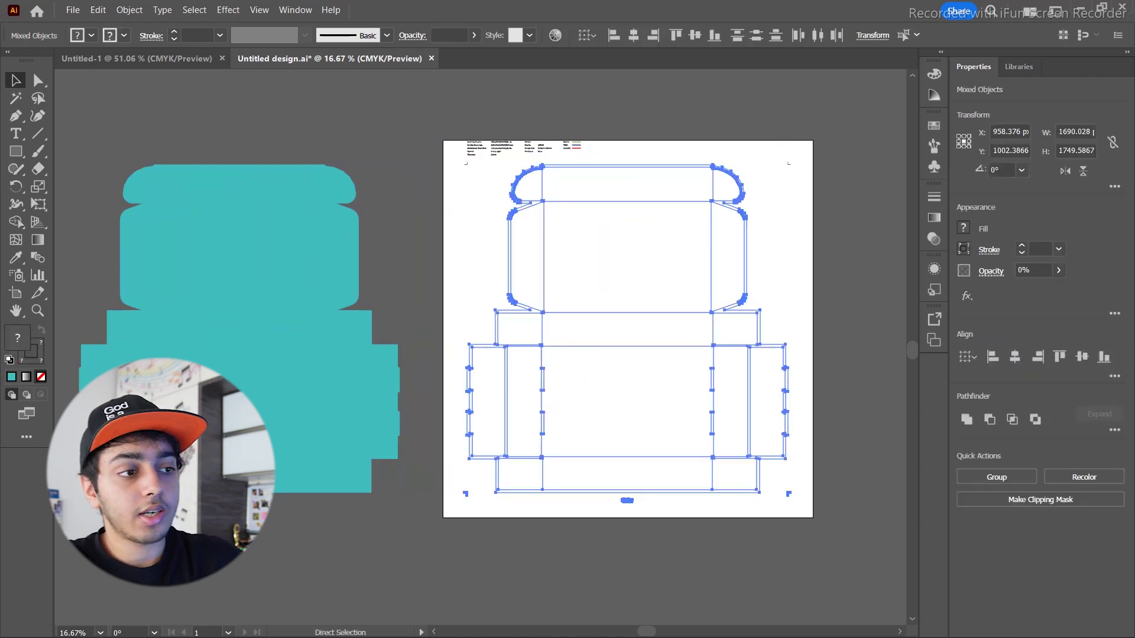
key(ctrl+g)
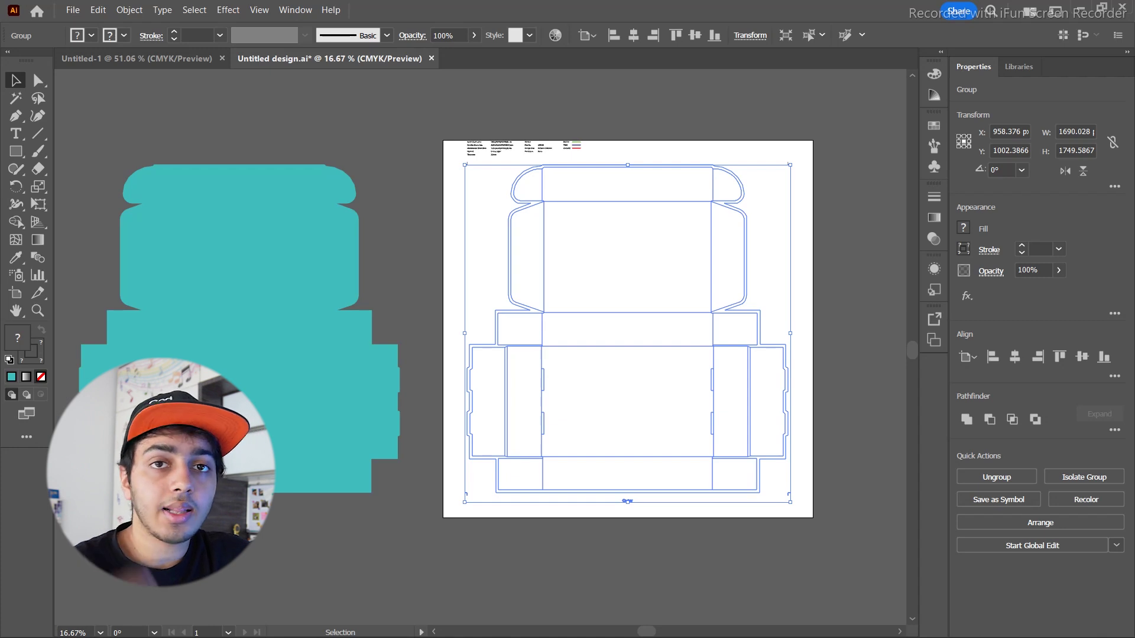
Step: Align the teal shape to the artboard's horizontal centre so it sits under the grouped dieline lines
click(331, 379)
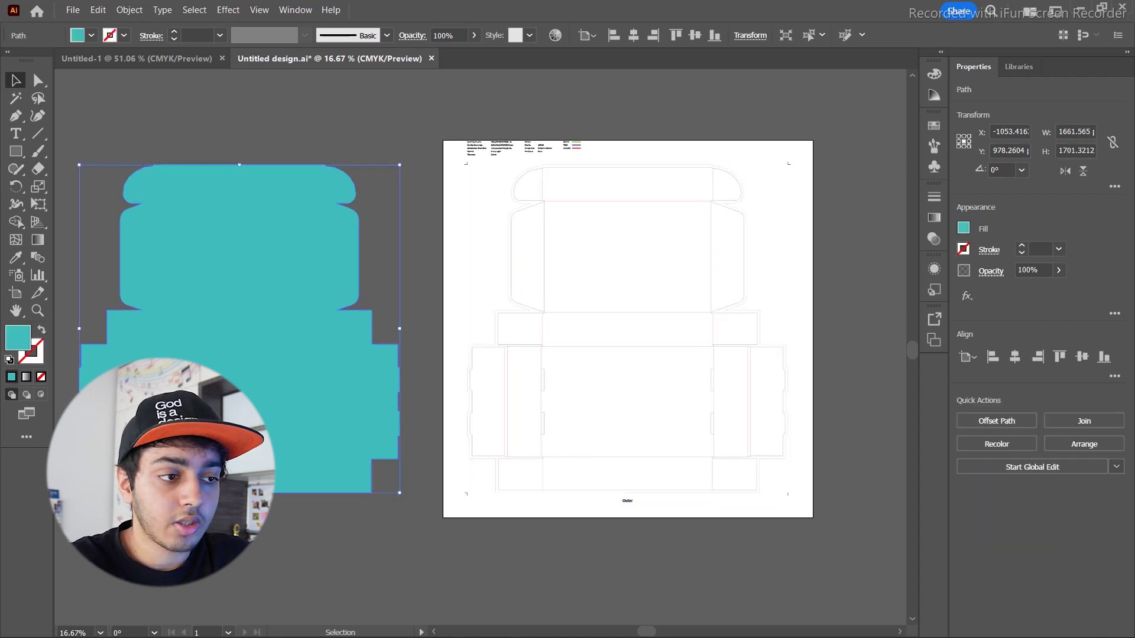
click(1015, 357)
click(823, 332)
scroll(822, 331, up, 1)
key(ctrl+equal)
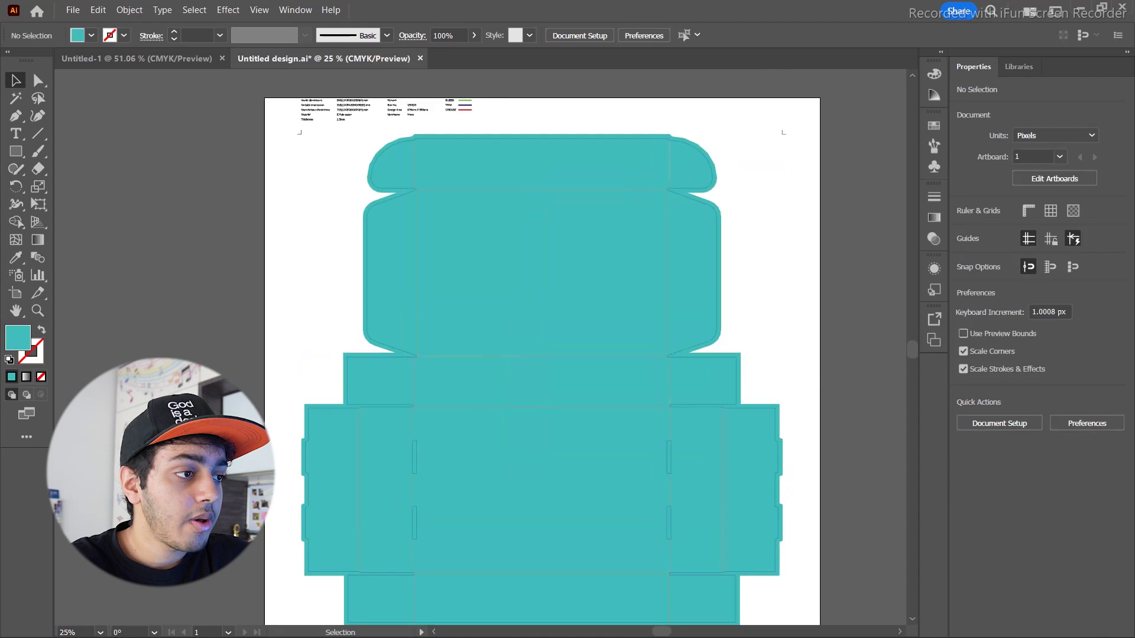
Step: Try sending the grouped dieline lines to the back, behind the teal shape, and undo the change
key(ctrl+equal)
drag(578, 181, 650, 251)
key(ctrl+z)
right_click(654, 254)
mouse_move(684, 499)
click(857, 548)
key(ctrl+shift+a)
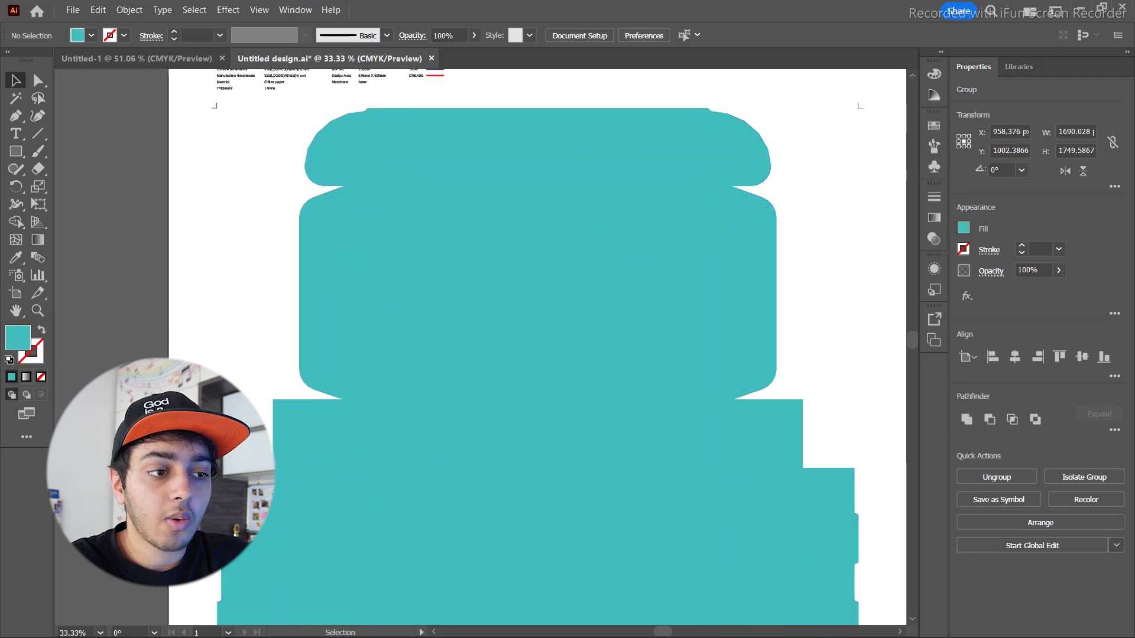
key(ctrl+minus)
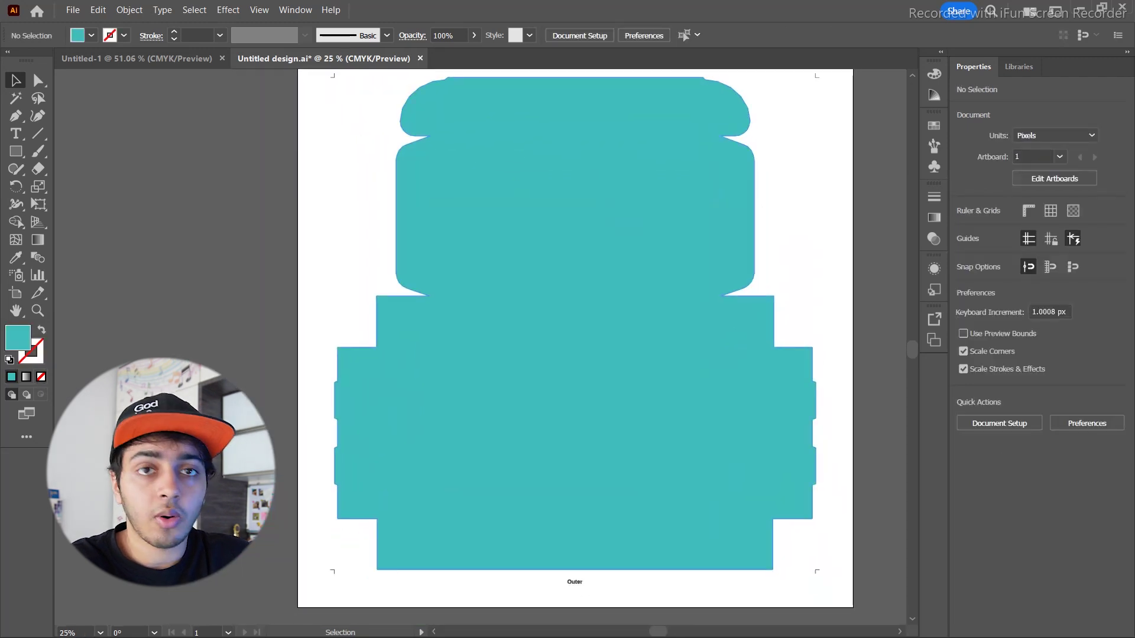
key(ctrl+z)
drag(615, 331, 569, 350)
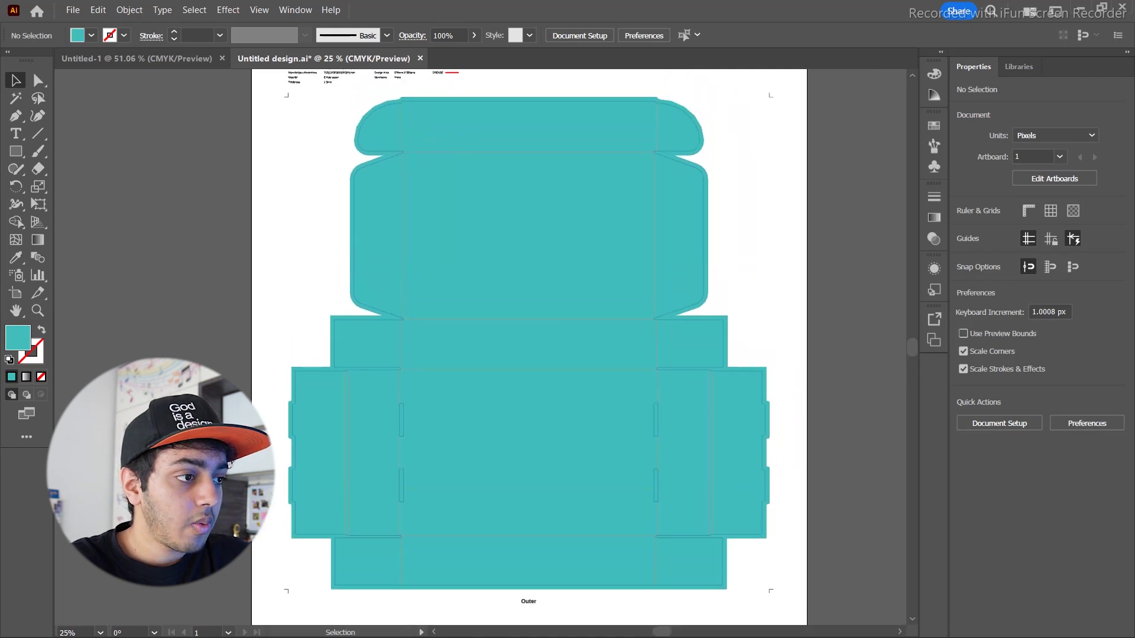
Step: Switch to the Pacdora dieline page in the browser and set the output size mode to Outer dimensions
click(396, 620)
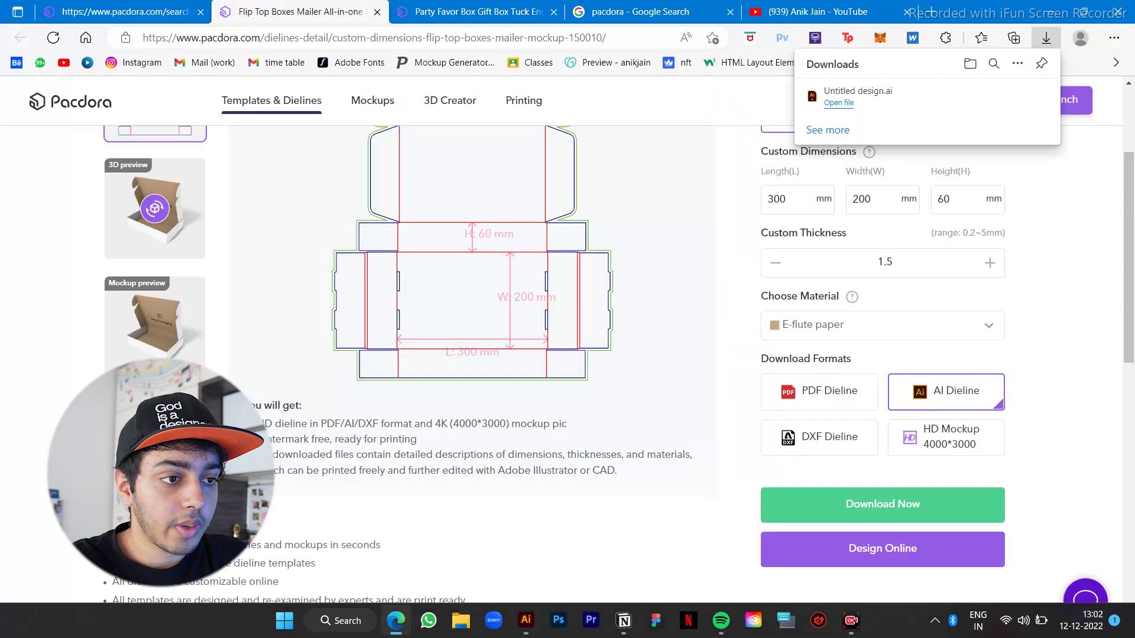
scroll(827, 331, up, 3)
click(883, 283)
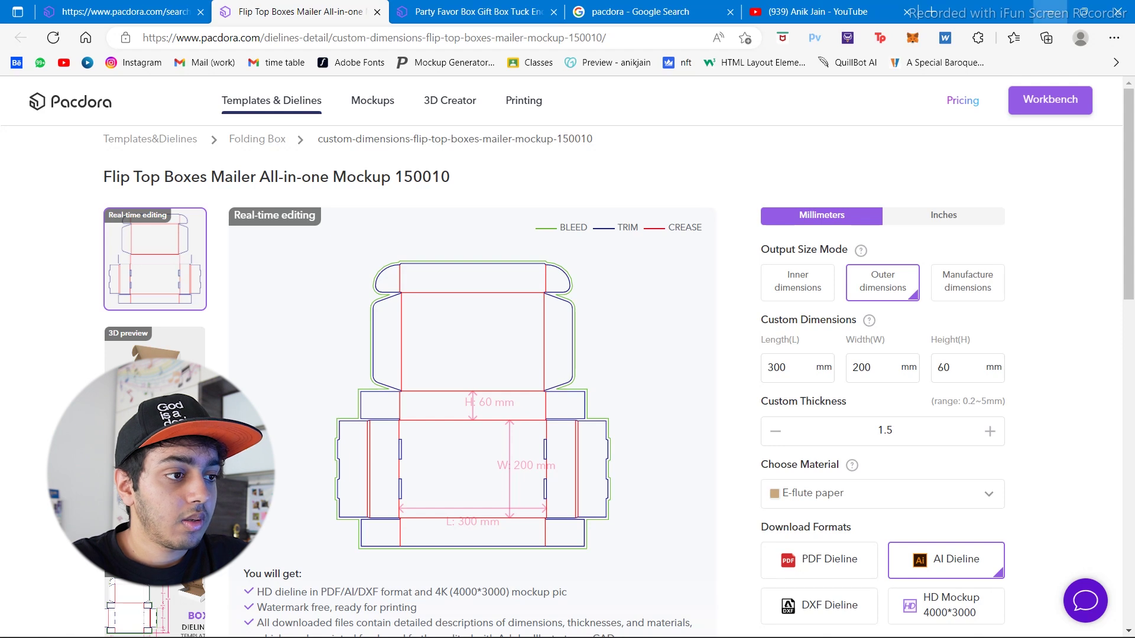
Step: Switch back to the Pacdora dieline page in the browser and view the box's 3D preview
click(1050, 11)
key(space)
drag(528, 366, 527, 327)
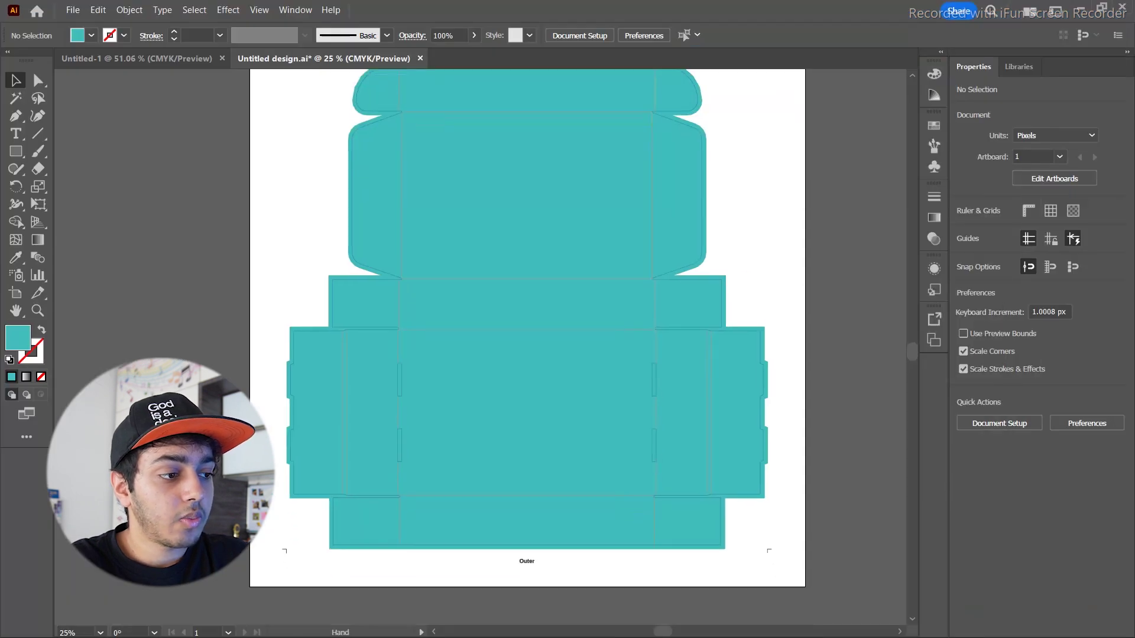
click(397, 620)
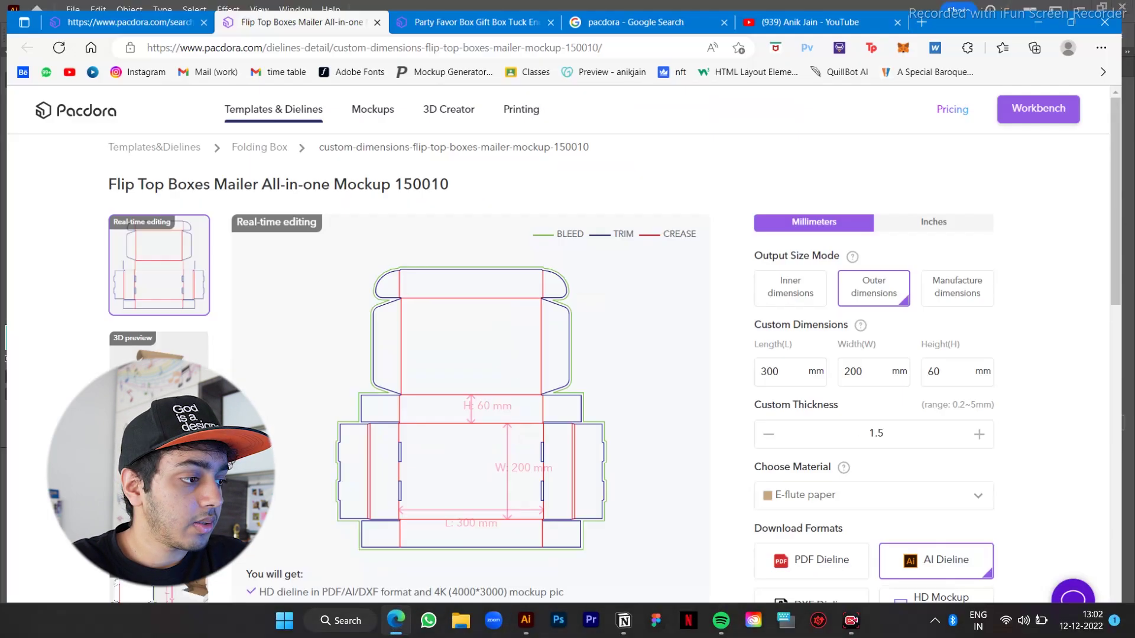
click(154, 348)
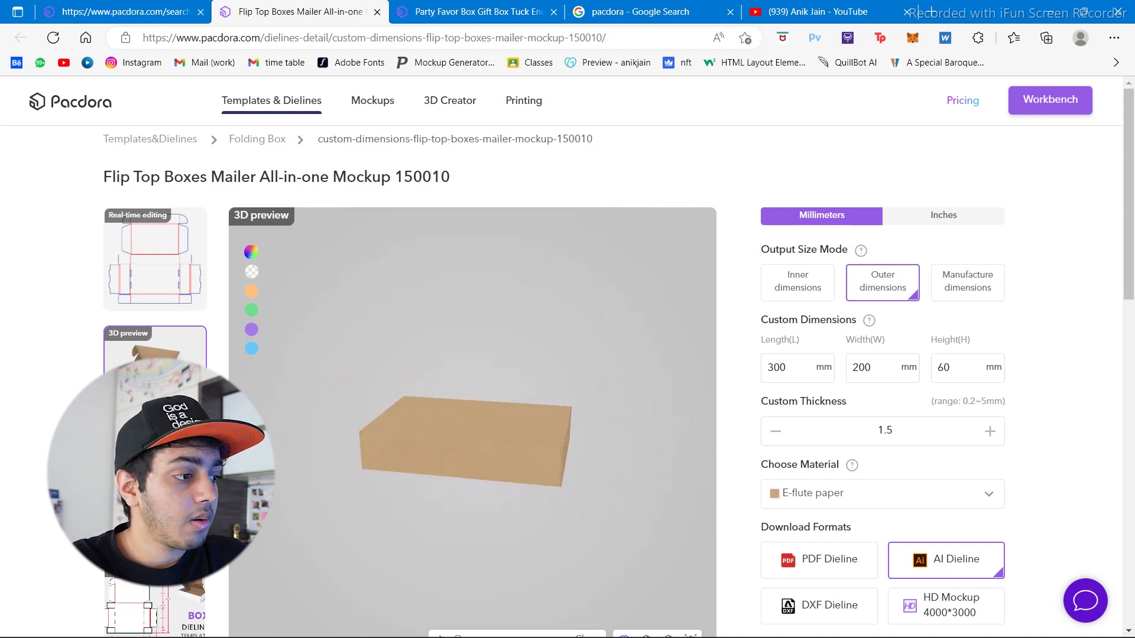
scroll(567, 378, down, 1)
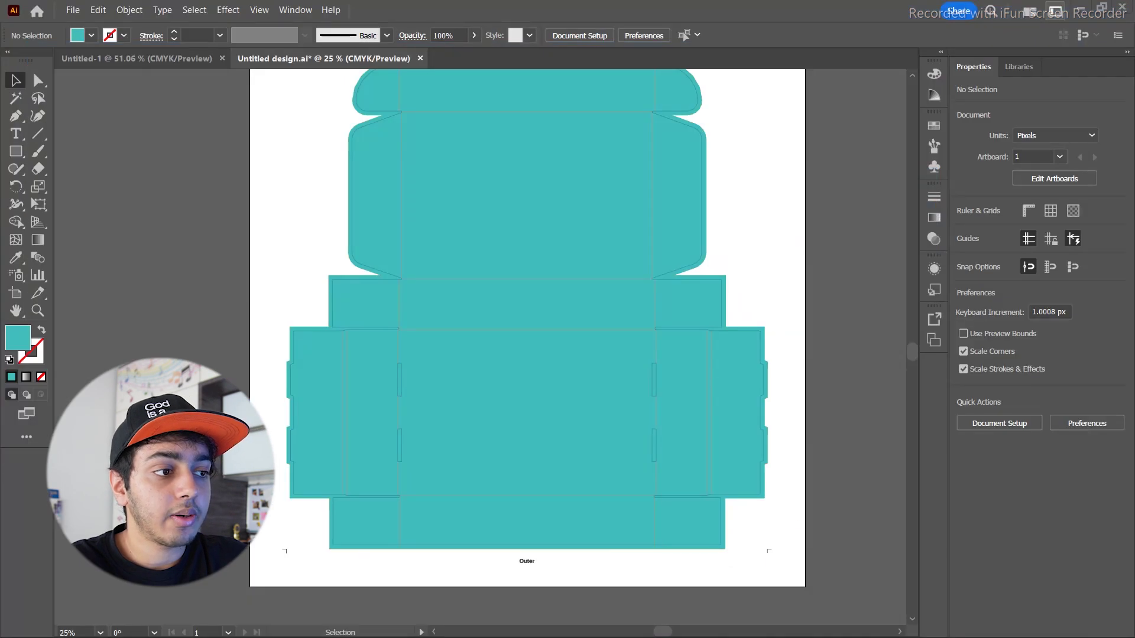
scroll(530, 347, up, 1)
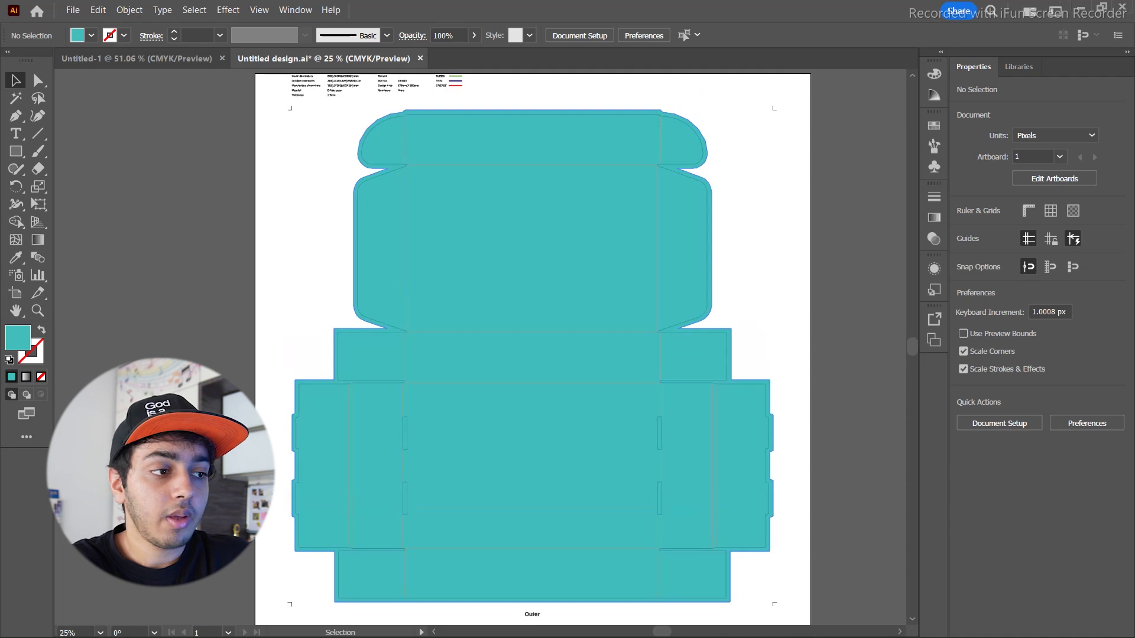
scroll(560, 192, up, 1)
scroll(560, 192, up, 1)
key(t)
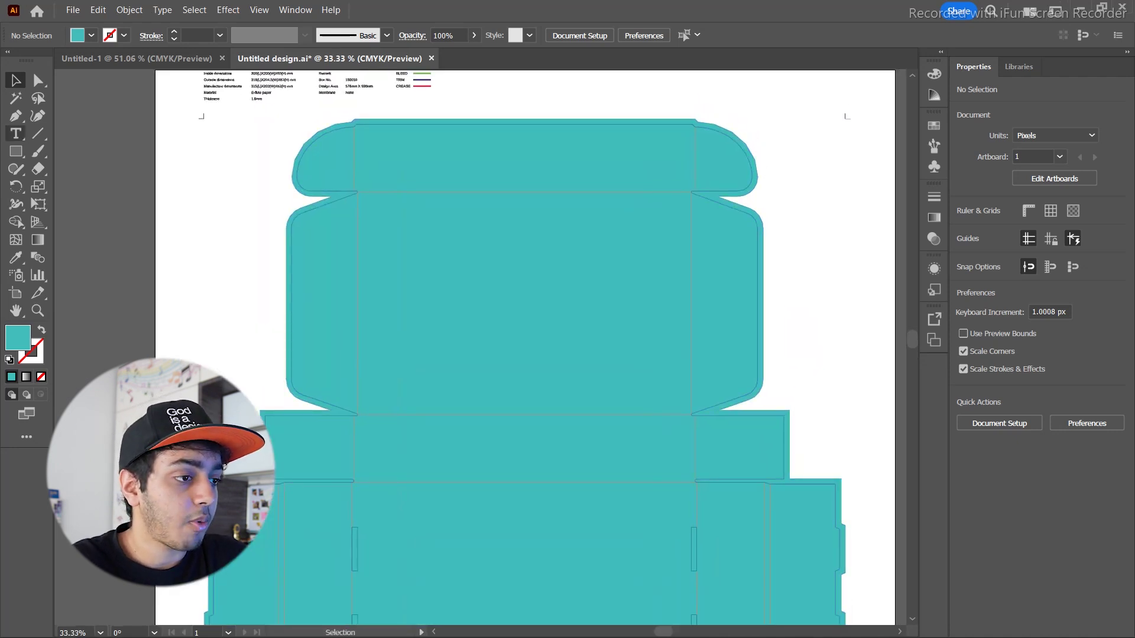
key(v)
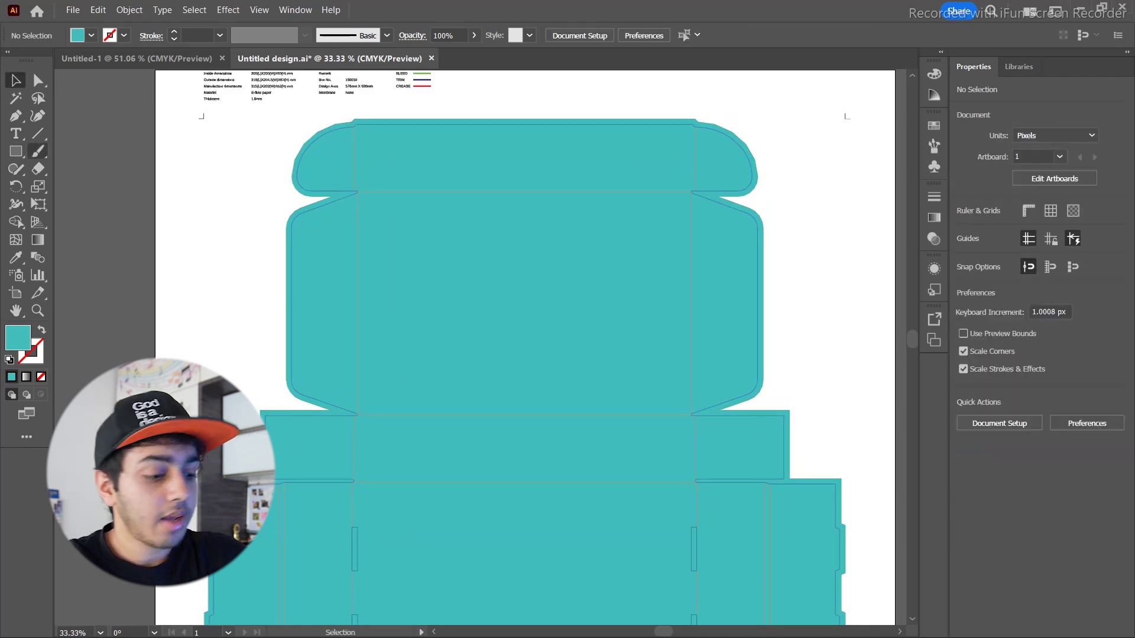
key(b)
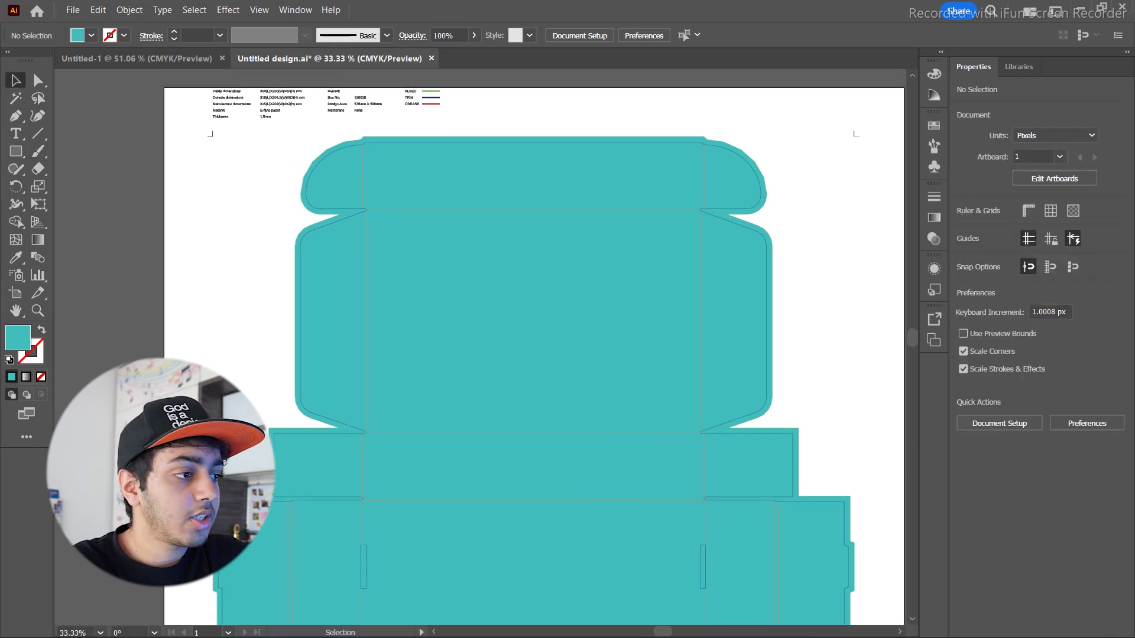
Step: Add the text DSGNR to the artboard, enlarge it to about 325 pt and place it over the upper lid panel
click(16, 134)
click(224, 241)
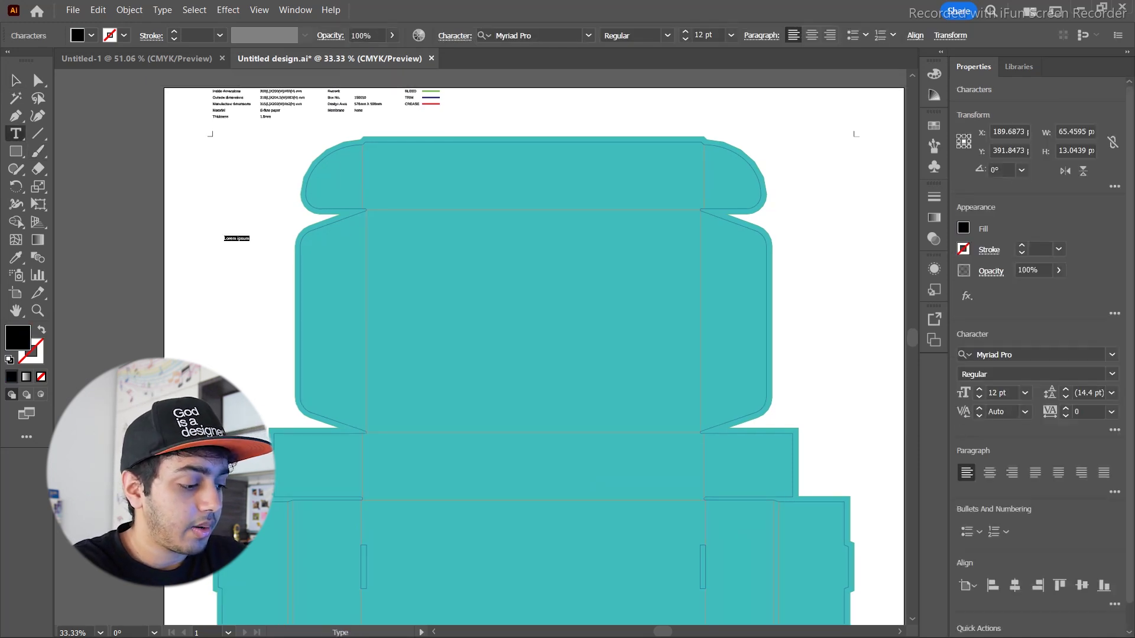
key(Caps_Lock)
text(DSN)
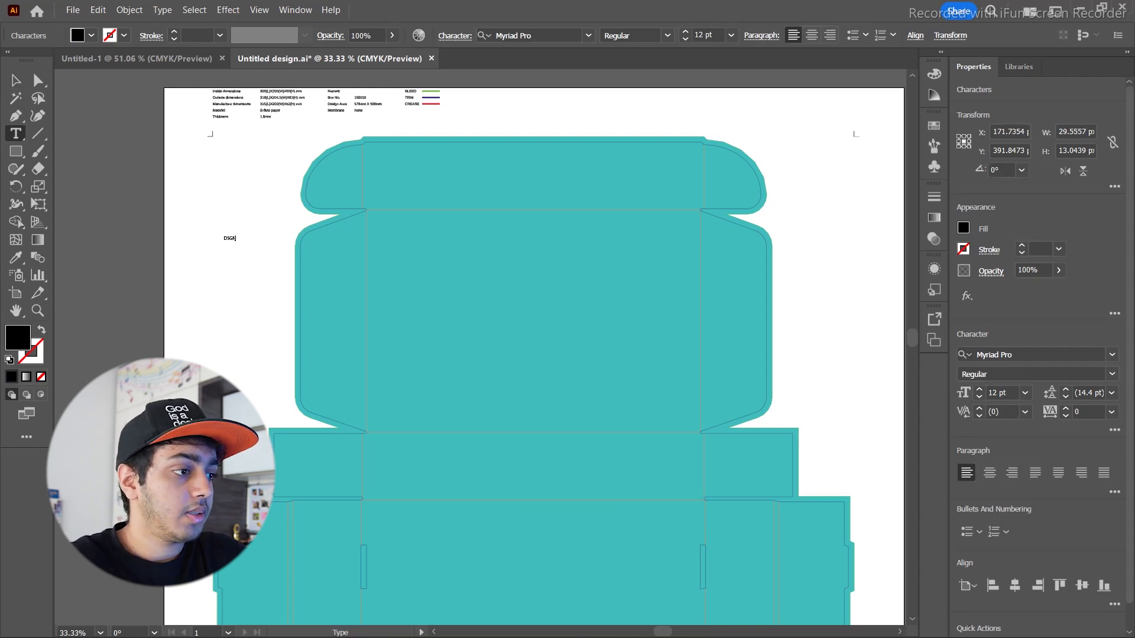
text(NR)
click(16, 80)
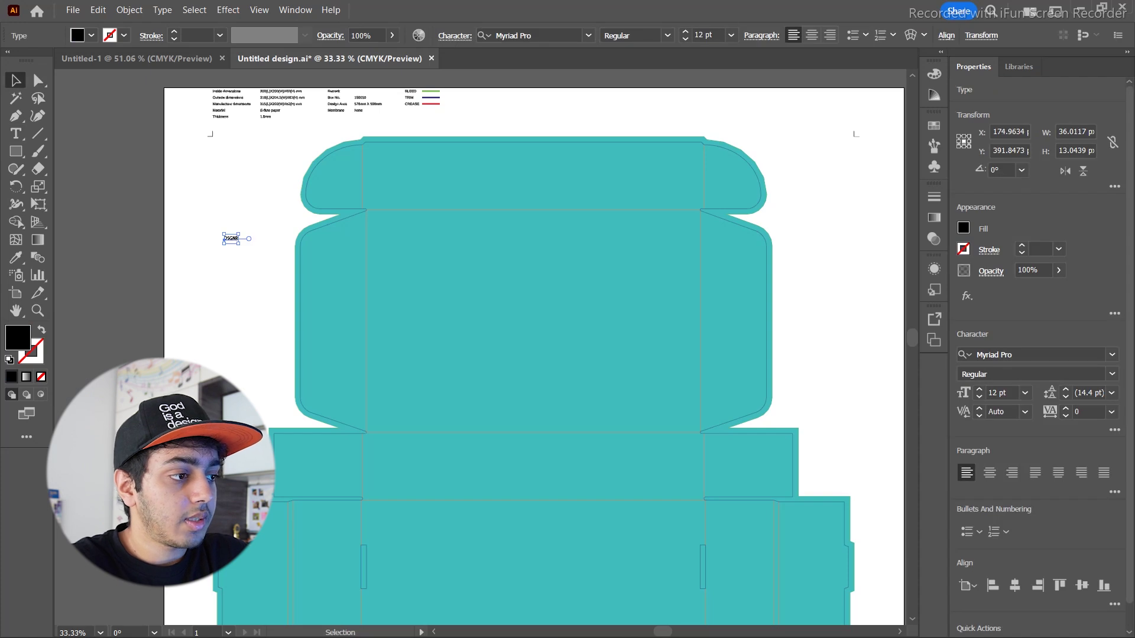
drag(240, 244, 702, 477)
drag(527, 314, 351, 340)
Step: Change the font of the DSGNR text to One Crayon
click(588, 36)
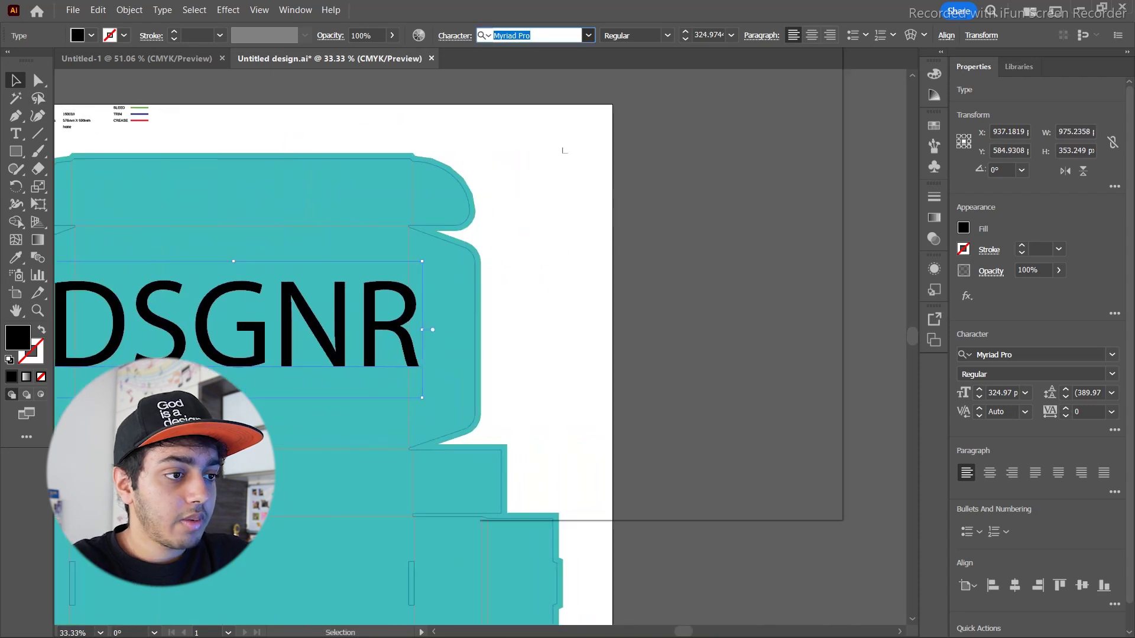
key(Down)
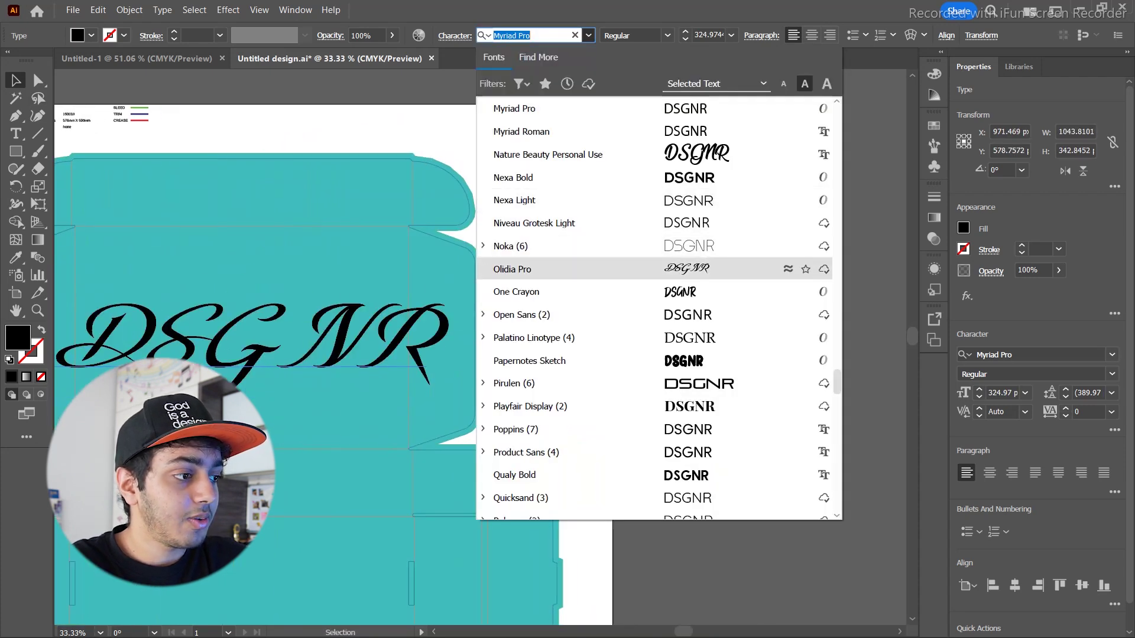
key(Down)
key(Down)
key(Up)
key(Up)
key(Return)
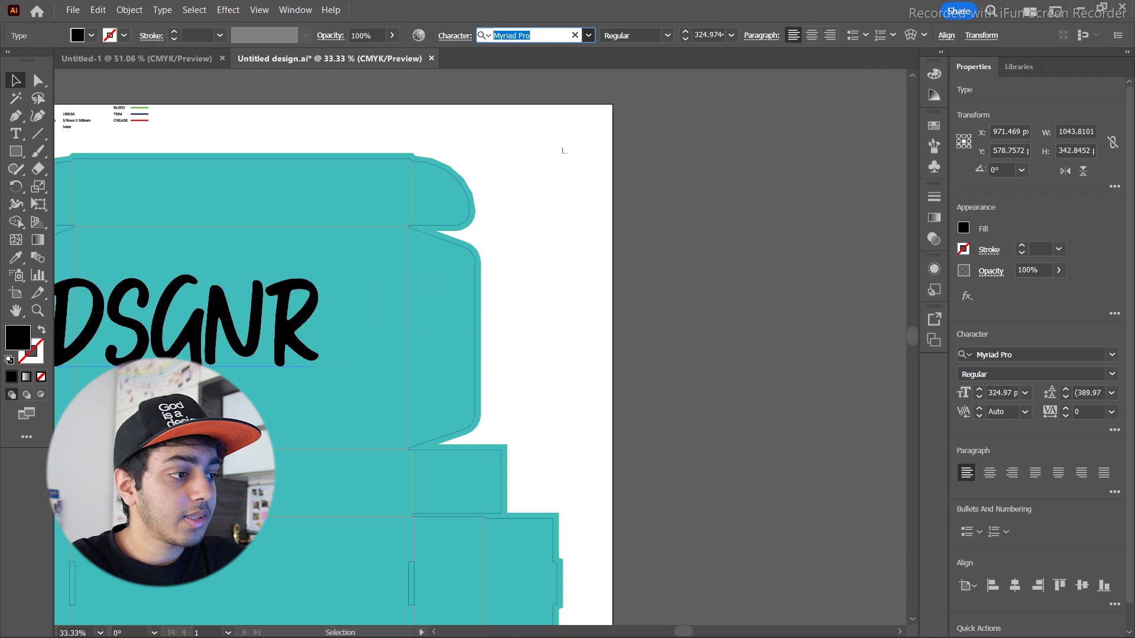
Step: Move the DSGNR text so it sits centred on the large lid panel of the dieline
drag(296, 325, 489, 303)
drag(416, 282, 475, 290)
click(734, 288)
scroll(733, 288, down, 1)
drag(733, 289, 735, 262)
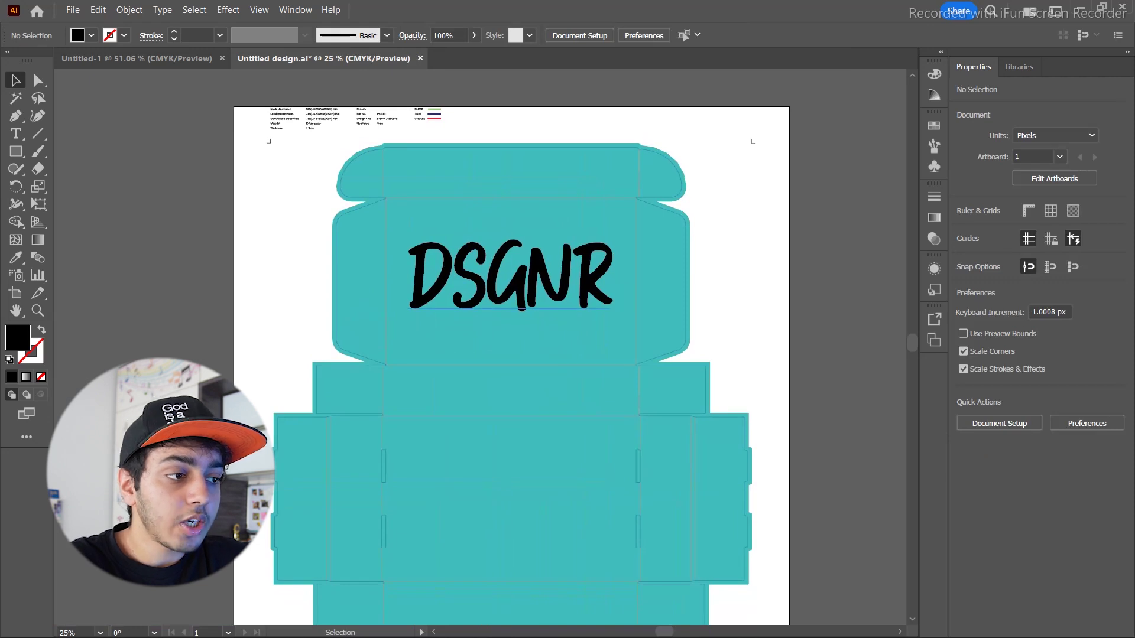
click(510, 279)
click(733, 290)
drag(733, 290, 730, 240)
Step: Recolour the DSGNR text white by sampling the blank artboard with the Eyedropper
click(539, 227)
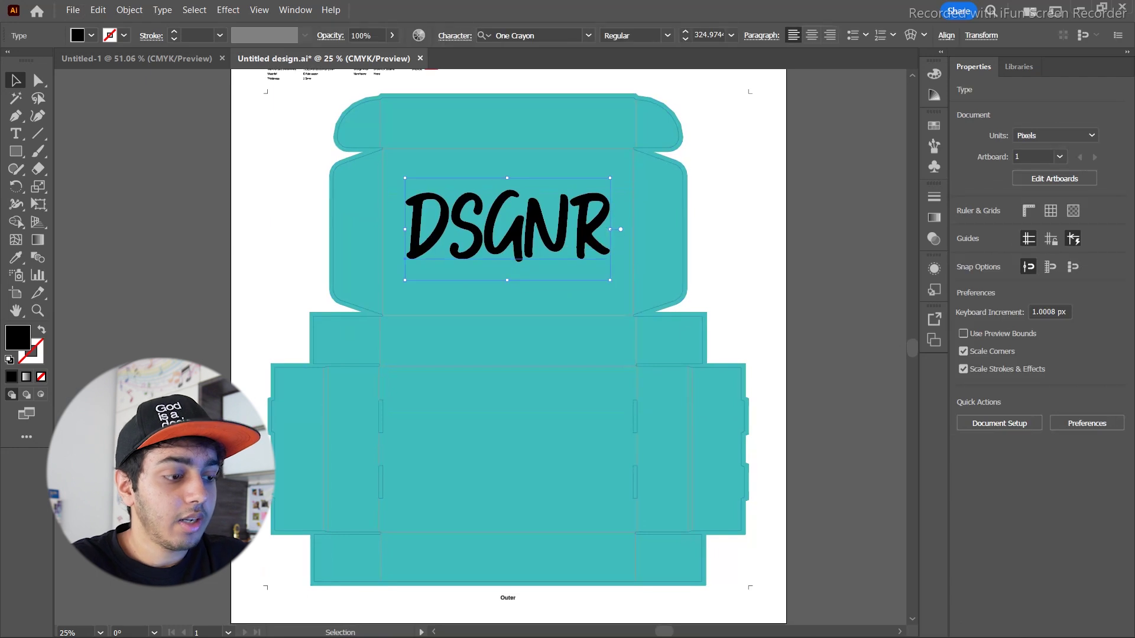
scroll(540, 227, up, 1)
key(i)
click(728, 255)
key(v)
click(728, 254)
drag(728, 254, 727, 227)
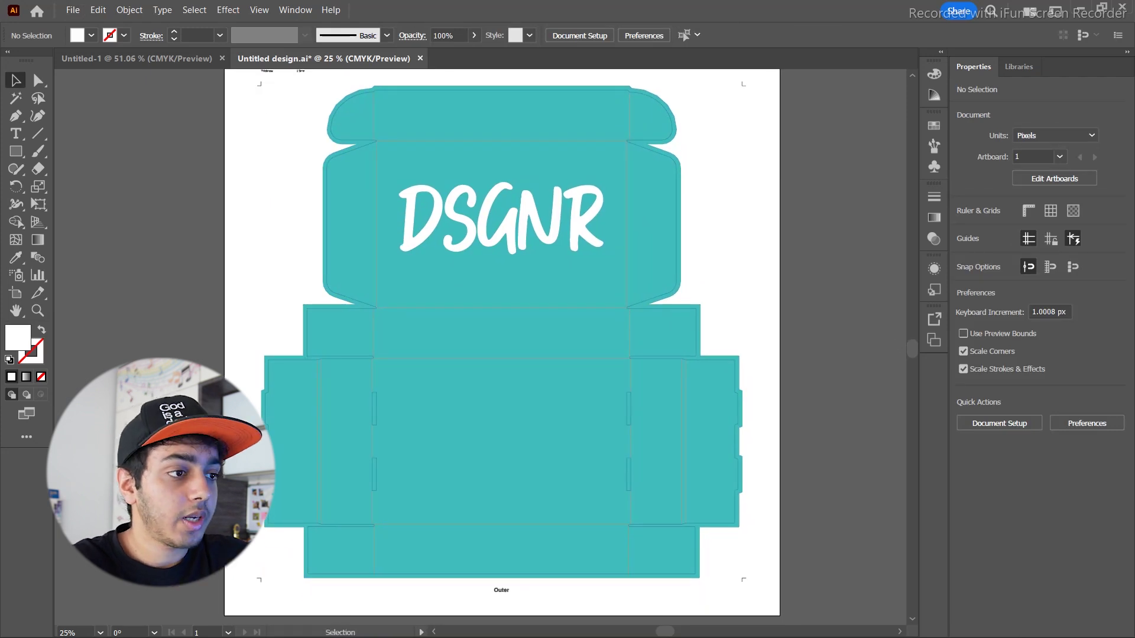
Step: Try placing a copy of the DSGNR text on the lower base panel, and delete the copy
drag(557, 201, 534, 416)
click(520, 251)
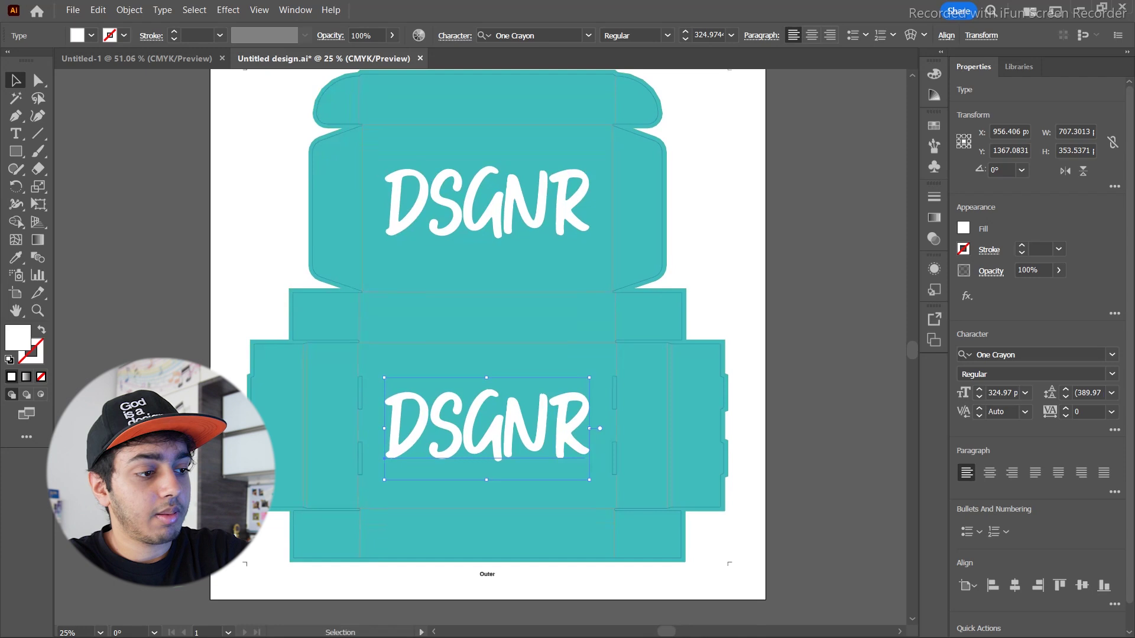
key(Delete)
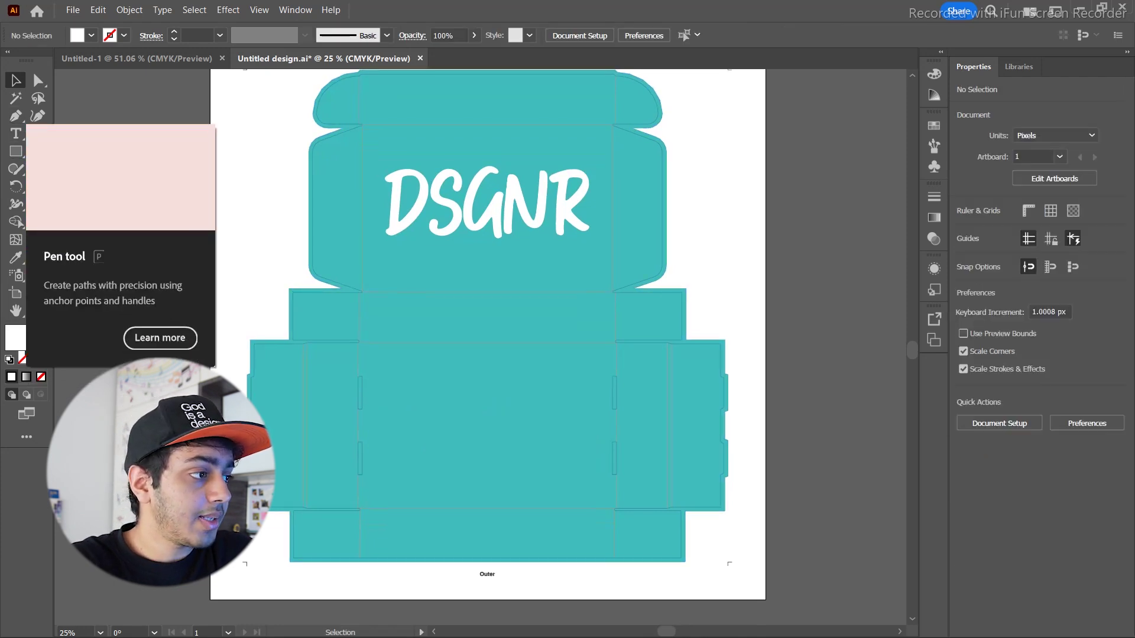
Step: Draw a white many-pointed star with the Star tool in the middle of the lower base panel
click(16, 151)
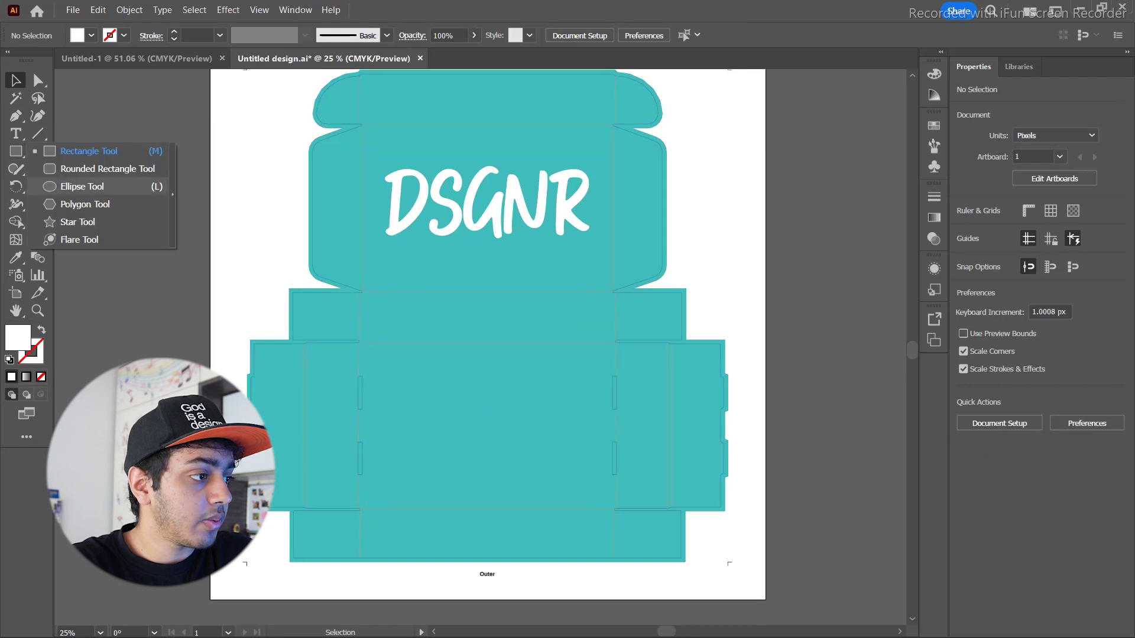
click(85, 203)
click(16, 152)
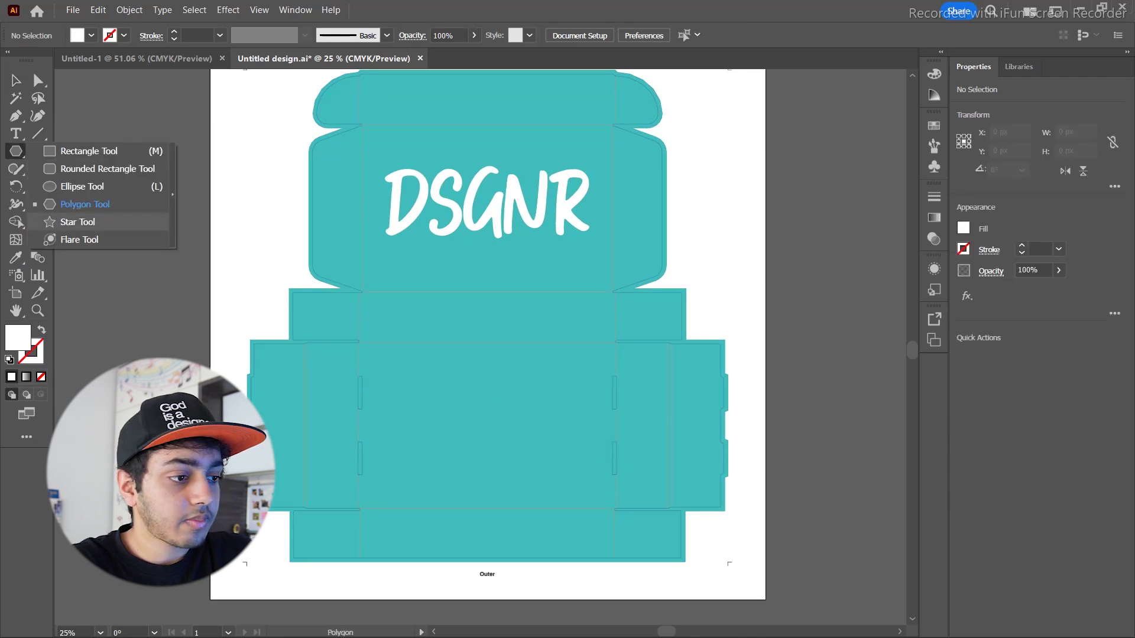
click(77, 222)
drag(505, 394, 493, 412)
key(Down)
key(Up)
drag(493, 412, 518, 430)
key(v)
click(795, 403)
scroll(795, 403, down, 1)
drag(754, 315, 725, 300)
scroll(716, 351, up, 1)
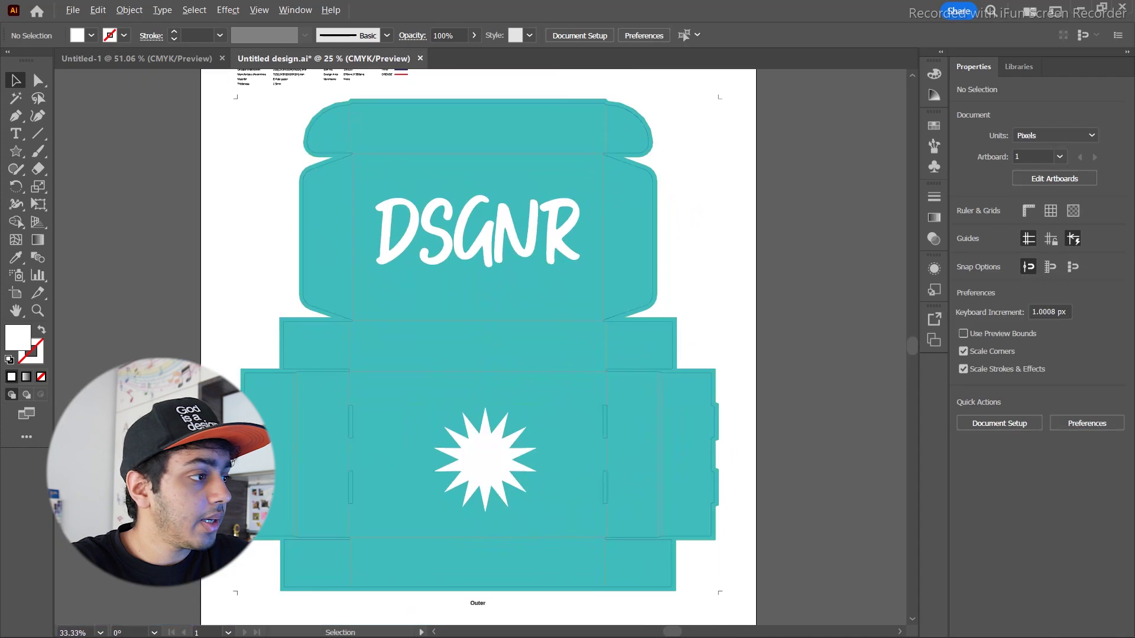
scroll(478, 353, down, 1)
Step: Draw a wavy path across the full width of the base panel and give it a 14 pt white stroke without fill
key(p)
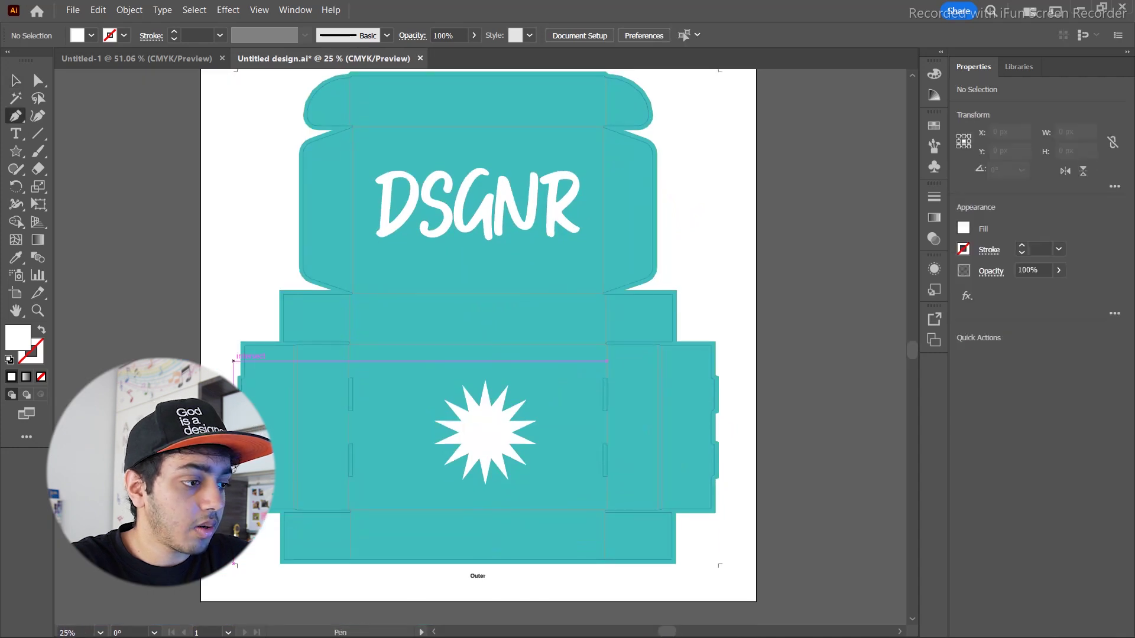
click(234, 361)
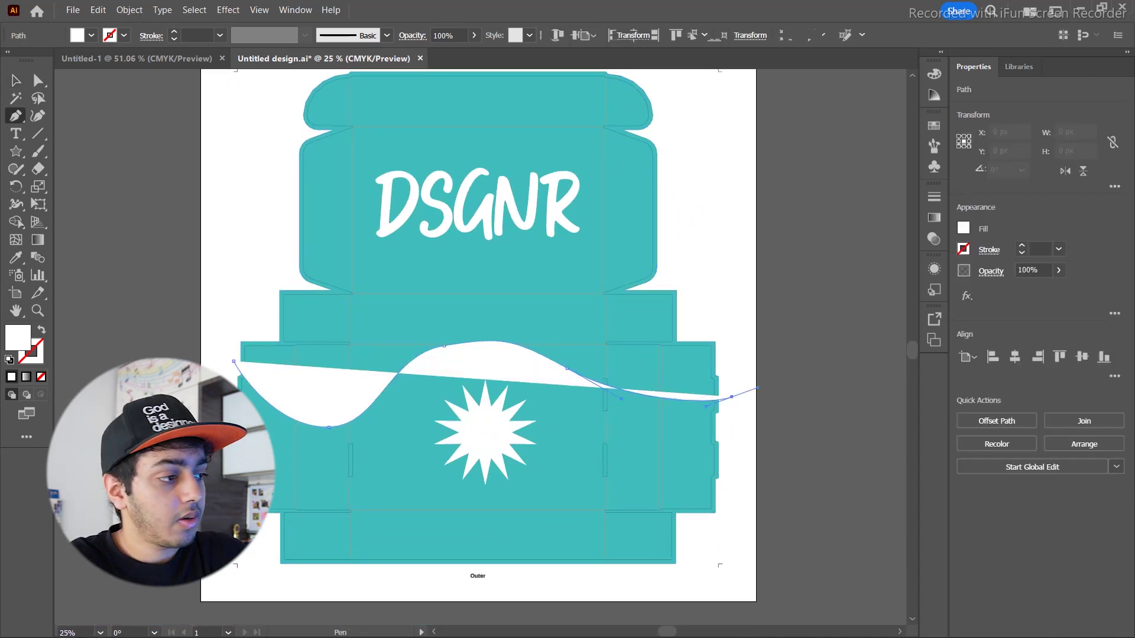
key(v)
key(shift+x)
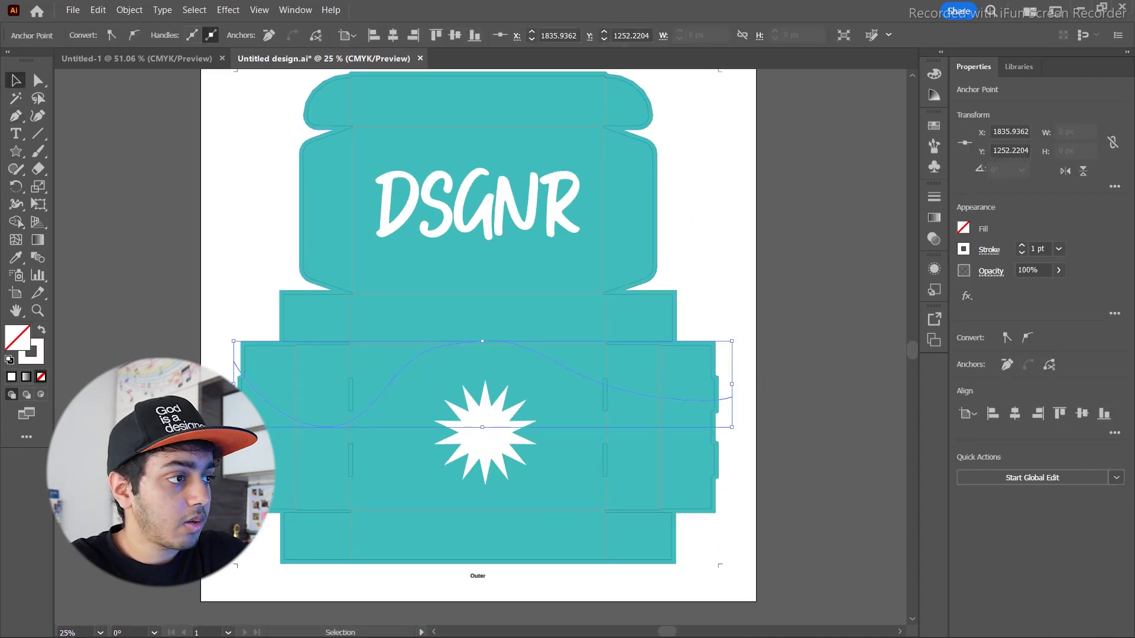
Step: Simplify the wavy white path to reduce its anchor points
right_click(645, 395)
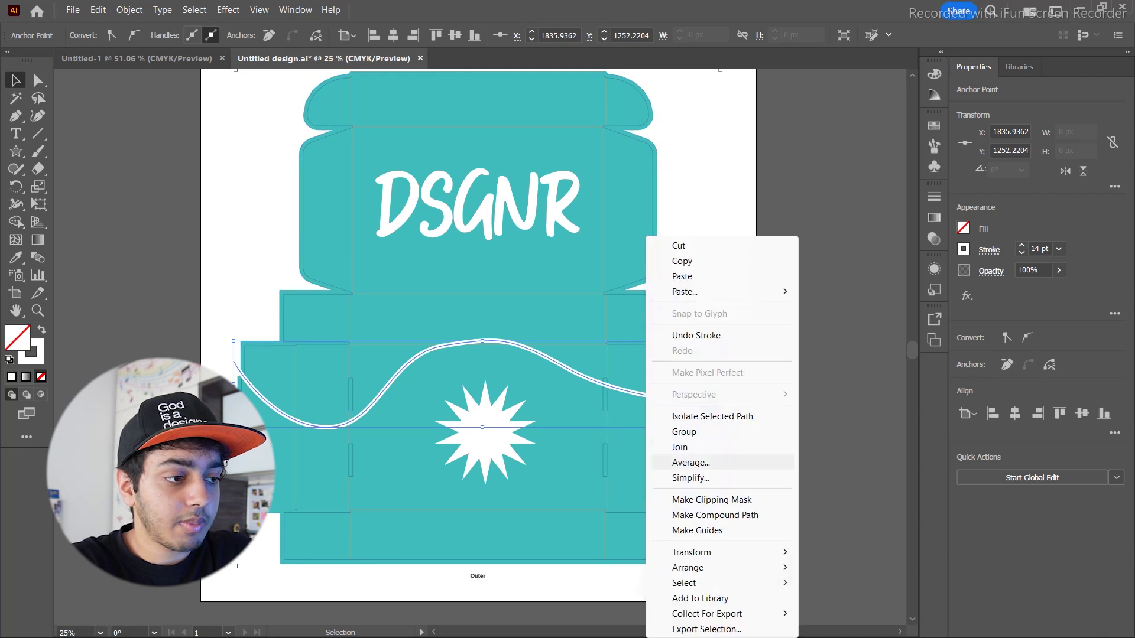
click(690, 477)
drag(470, 363, 439, 363)
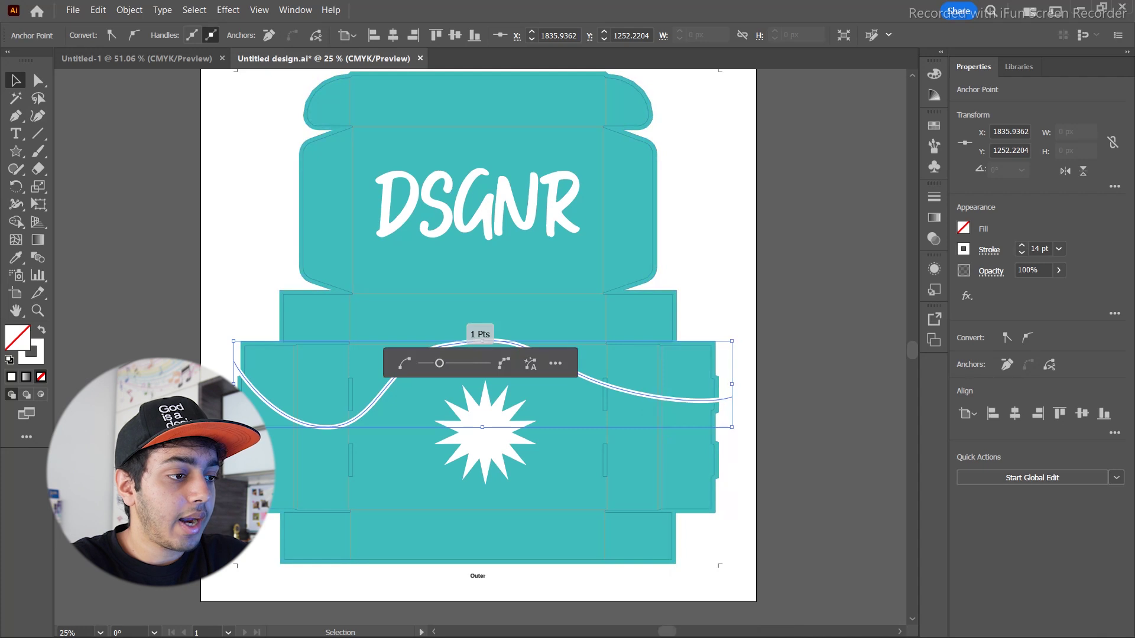
click(236, 444)
scroll(239, 444, up, 1)
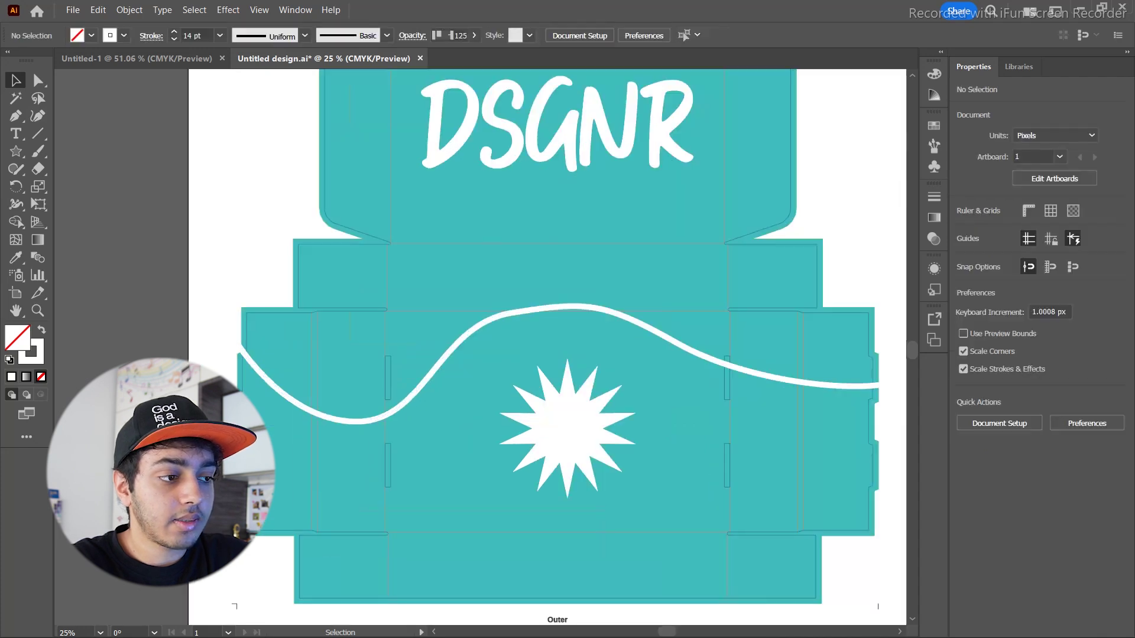
Step: Even out the curves of the wavy white line with the Smooth tool, from the left dip to the right side
click(447, 353)
click(446, 353)
key(i)
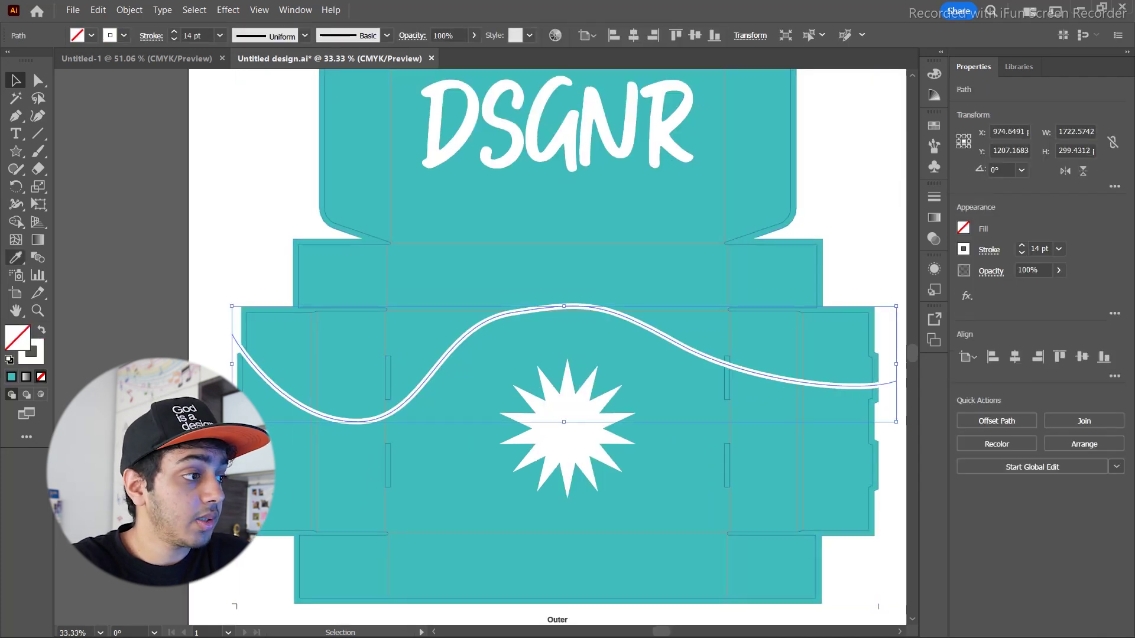
click(16, 168)
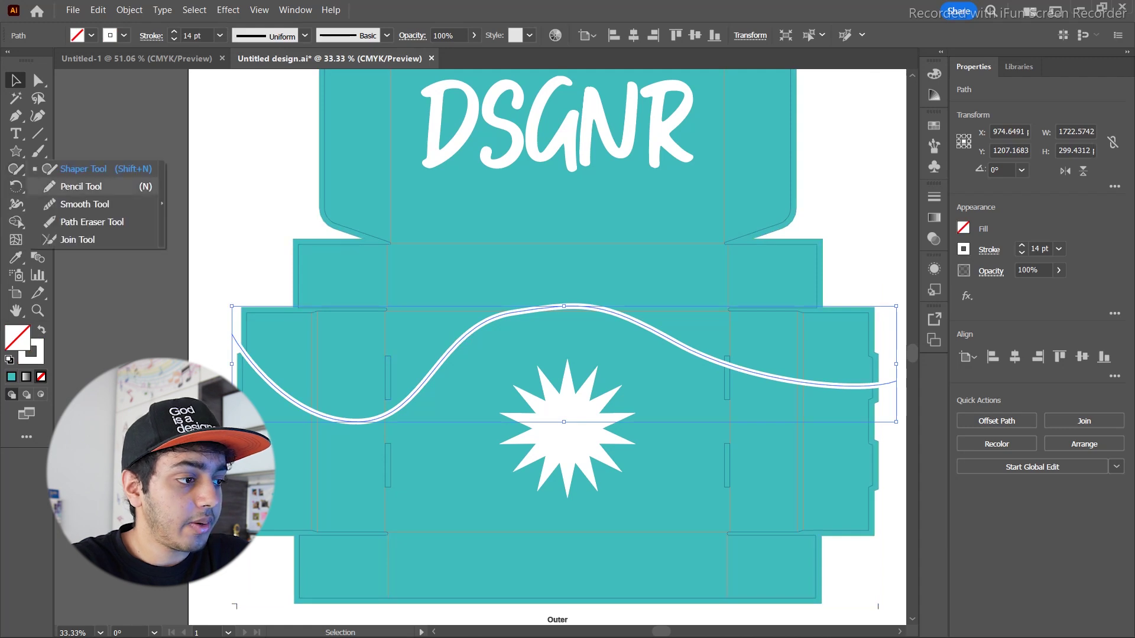
click(84, 204)
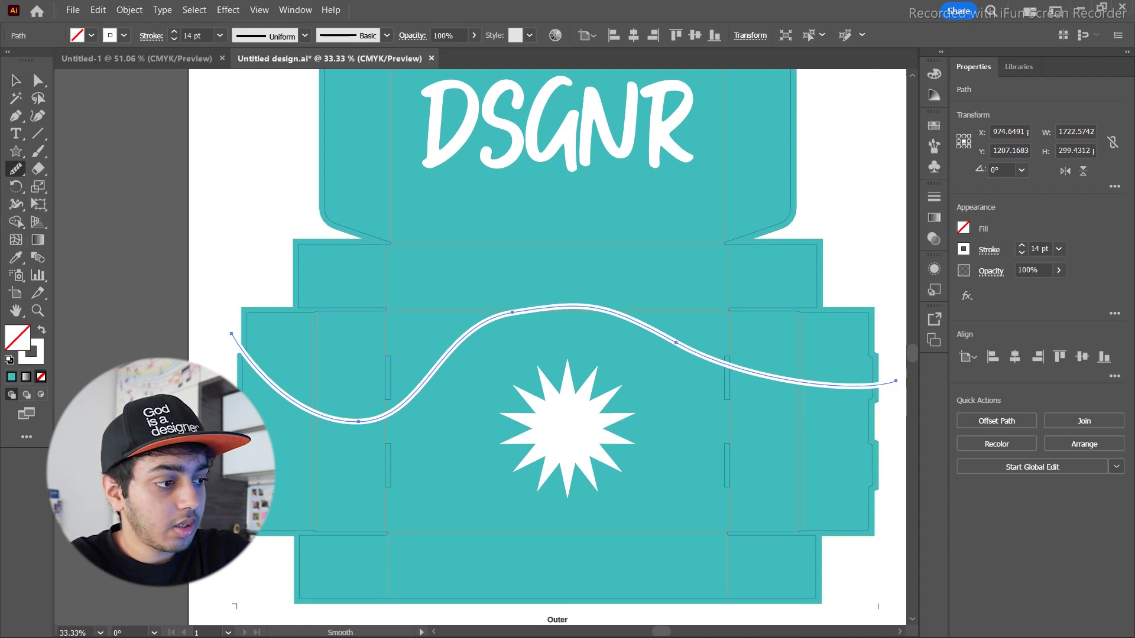
mouse_move(320, 413)
mouse_down()
mouse_move(467, 336)
mouse_move(579, 307)
mouse_move(612, 308)
mouse_move(733, 366)
mouse_up()
drag(656, 333, 828, 386)
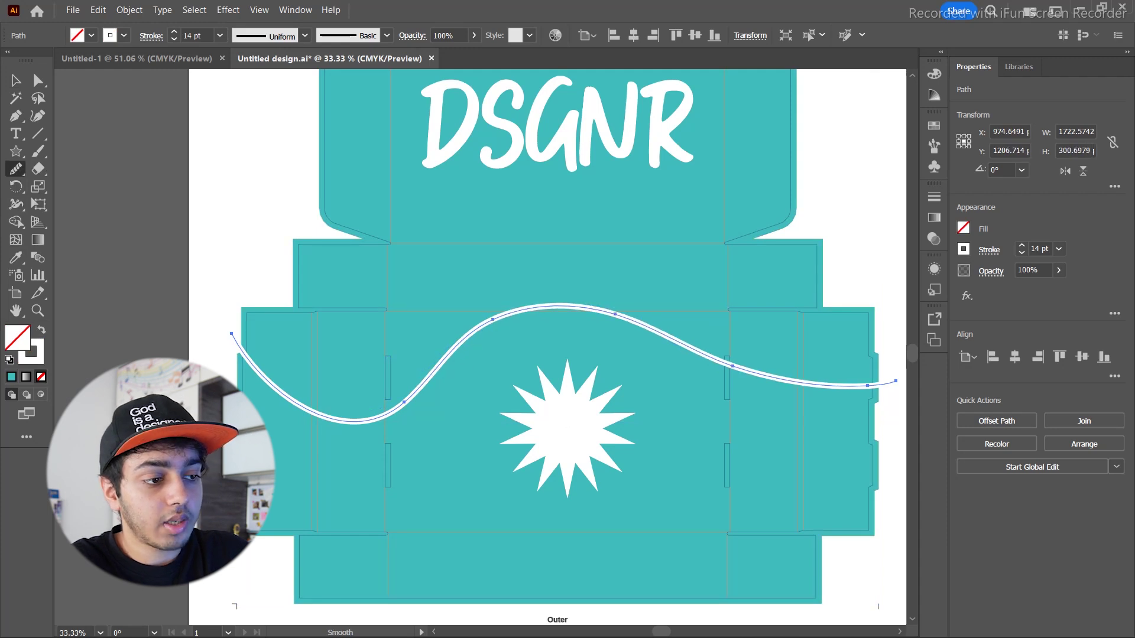
Step: Increase the wavy white line's stroke weight to 32 pt and deselect it
scroll(657, 403, down, 2)
key(v)
click(827, 402)
click(755, 394)
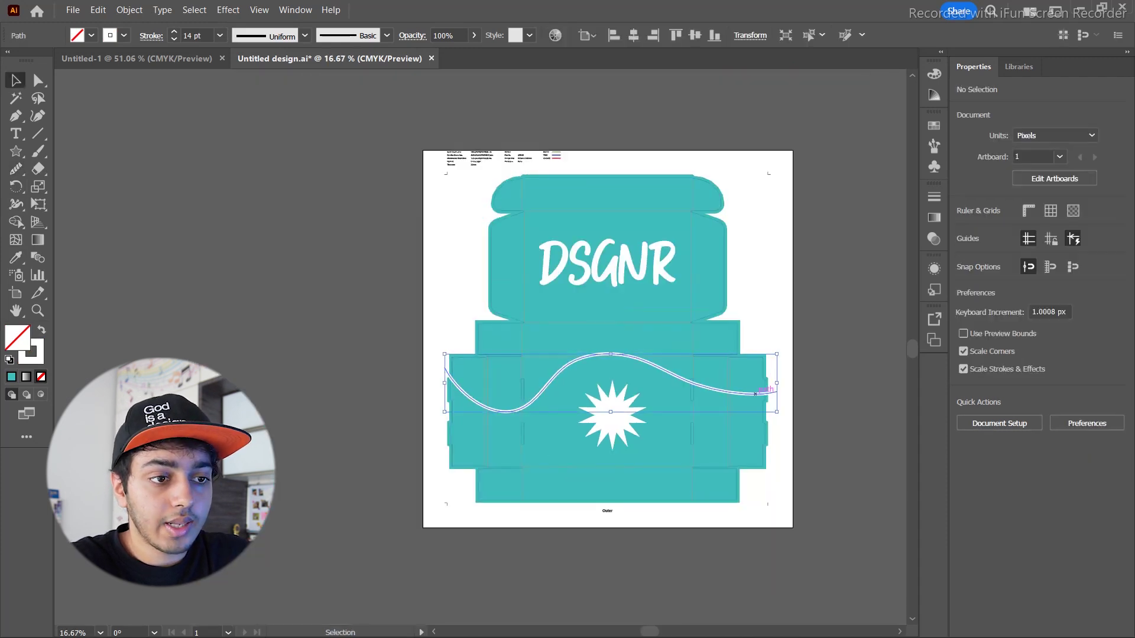
click(755, 393)
click(1022, 246)
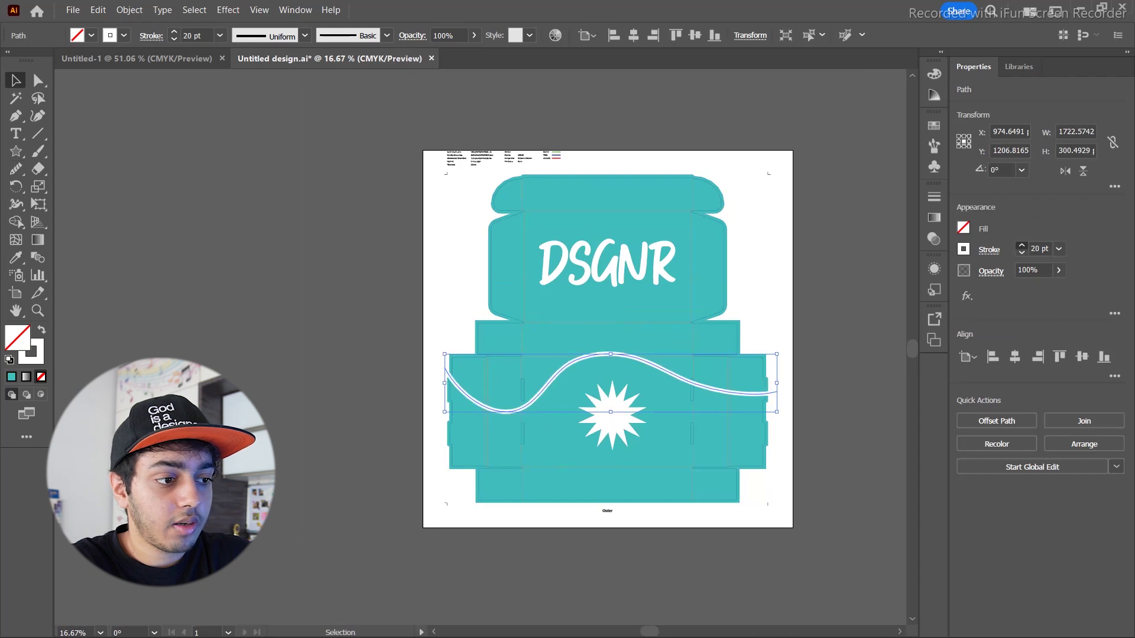
click(846, 307)
drag(846, 308, 792, 317)
scroll(695, 377, up, 1)
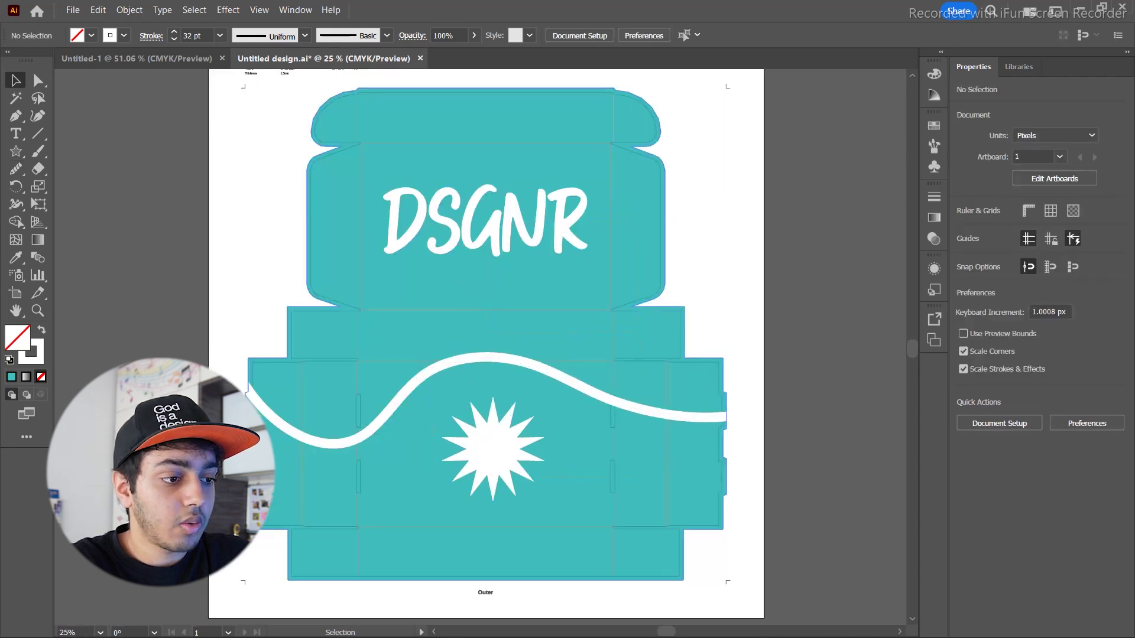
Step: Place two copies of the wavy white line, rotated about 18°, across the box's lower-right corner and over the lid's upper flap
mouse_move(659, 412)
mouse_down()
mouse_move(662, 388)
mouse_move(666, 568)
mouse_up()
drag(747, 513, 666, 463)
mouse_move(657, 516)
mouse_down()
mouse_move(790, 511)
mouse_move(664, 321)
mouse_move(588, 106)
mouse_move(616, 111)
mouse_up()
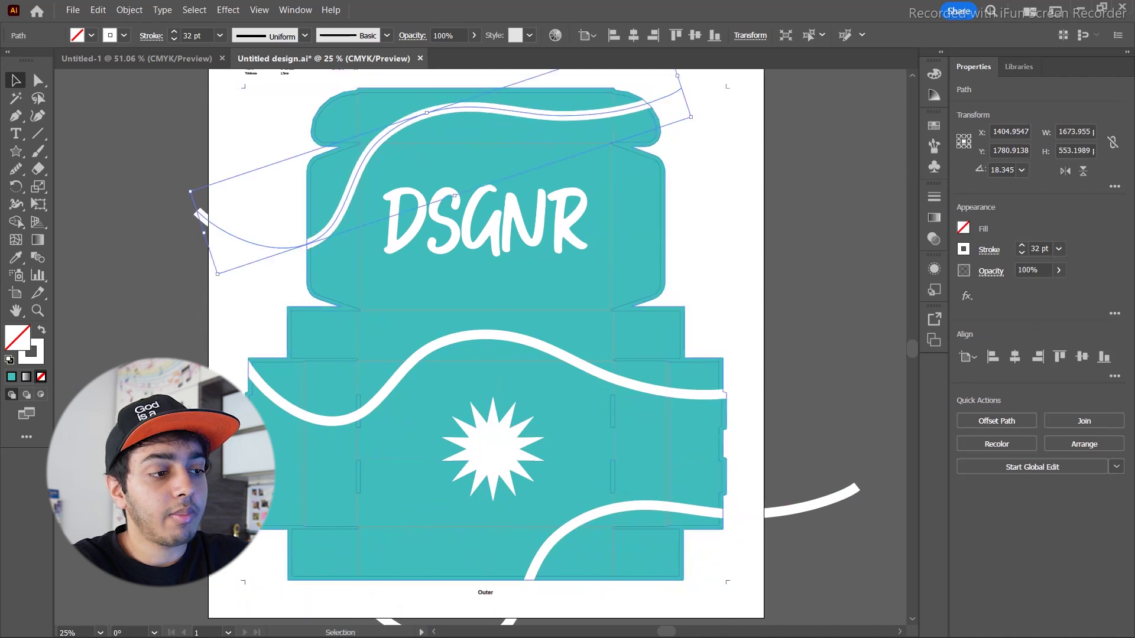
click(713, 177)
scroll(591, 296, down, 1)
scroll(591, 314, up, 1)
scroll(592, 314, up, 1)
scroll(759, 351, down, 1)
scroll(751, 338, up, 1)
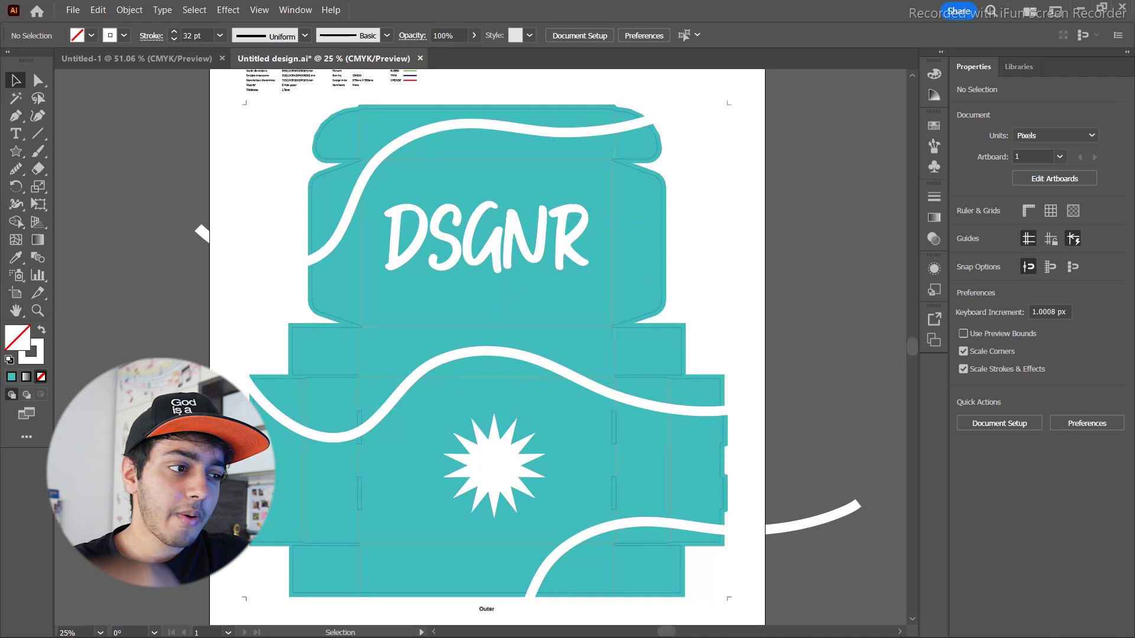
Step: Recolor the star on the base panel yellow with hex f4d919 and deselect it
drag(697, 349, 689, 306)
click(487, 424)
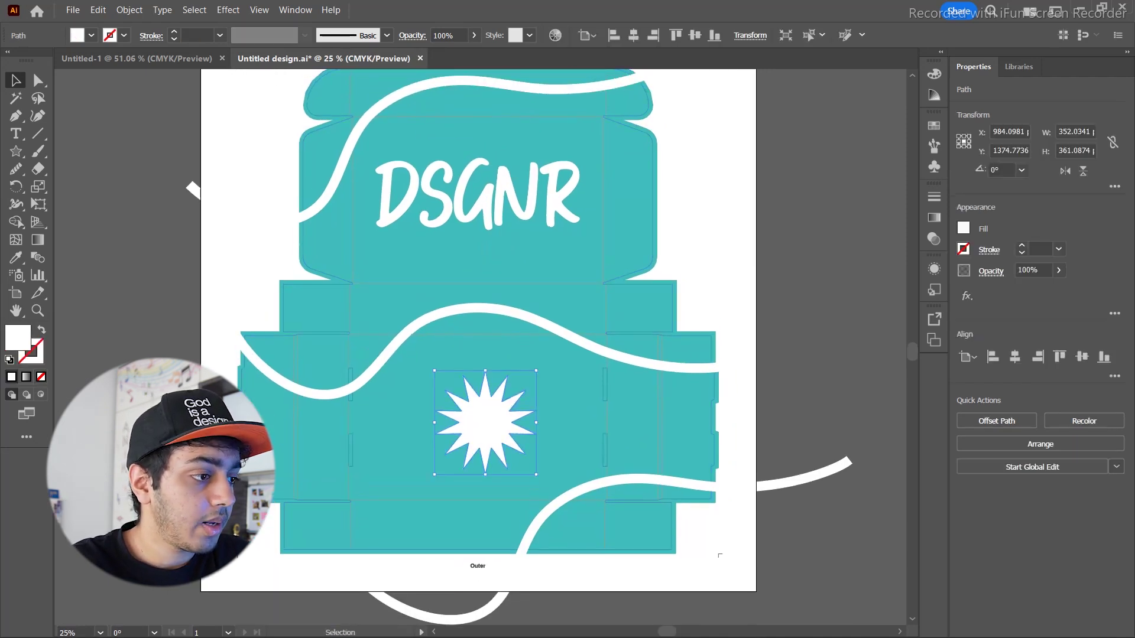
double_click(17, 337)
click(320, 276)
click(264, 223)
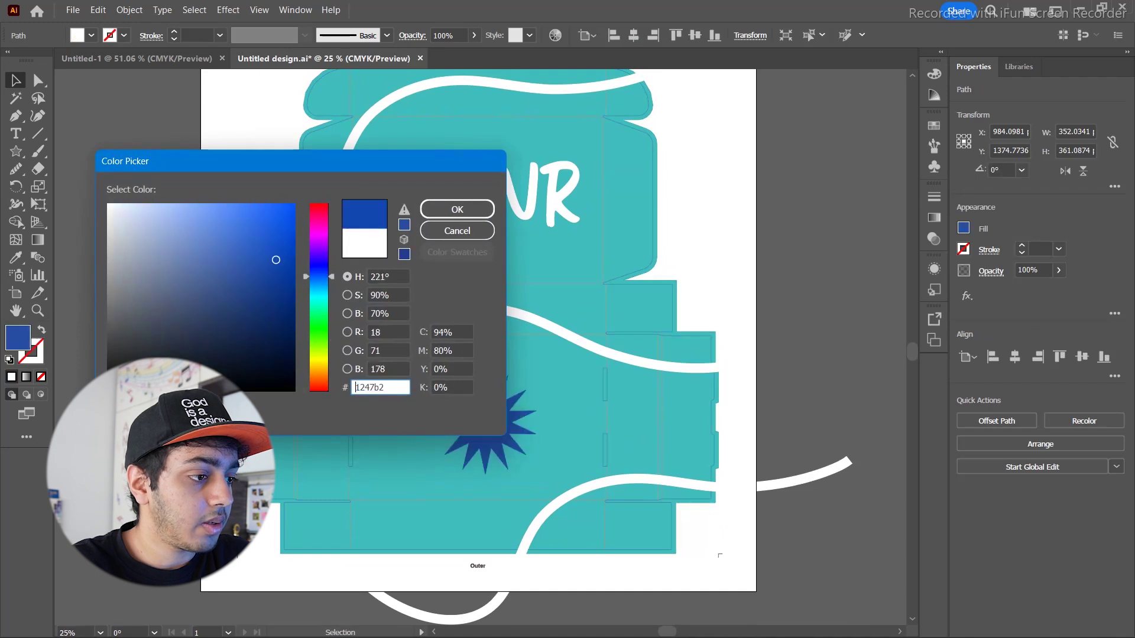
drag(319, 276, 319, 314)
key(ctrl+a)
text(e5ce25)
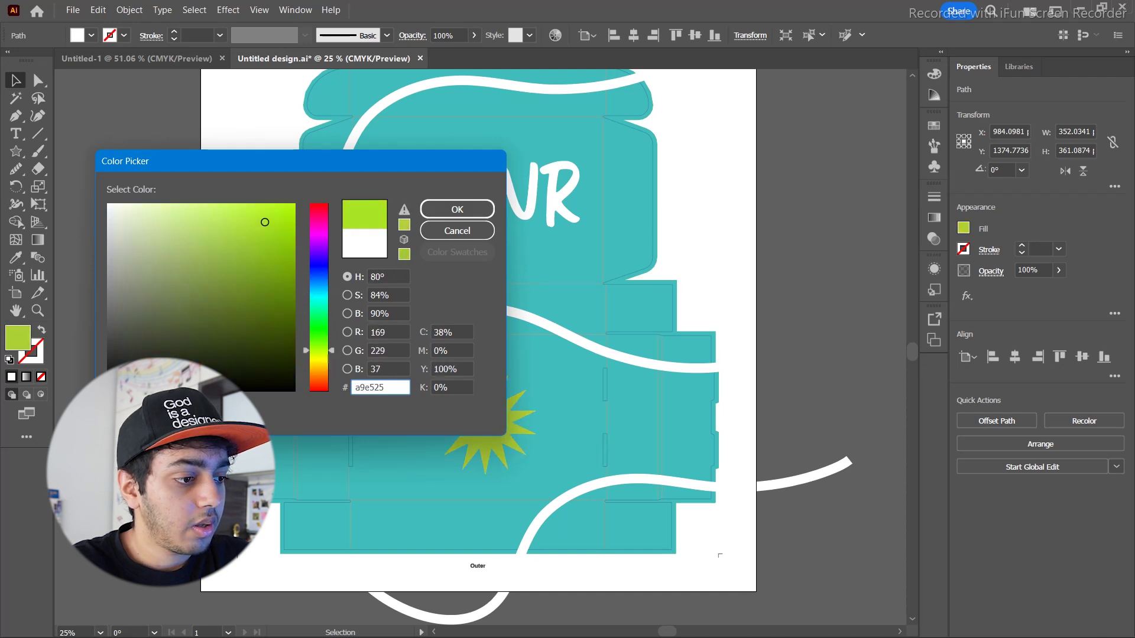
key(ctrl+a)
text(f4d919)
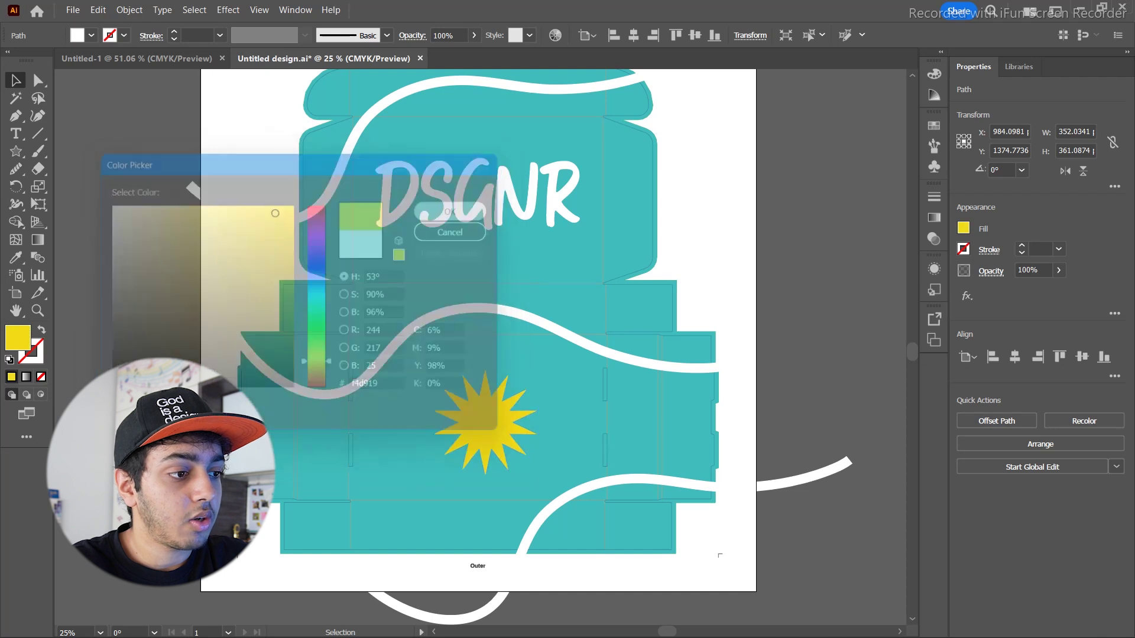
click(748, 297)
drag(748, 297, 765, 322)
scroll(764, 322, down, 1)
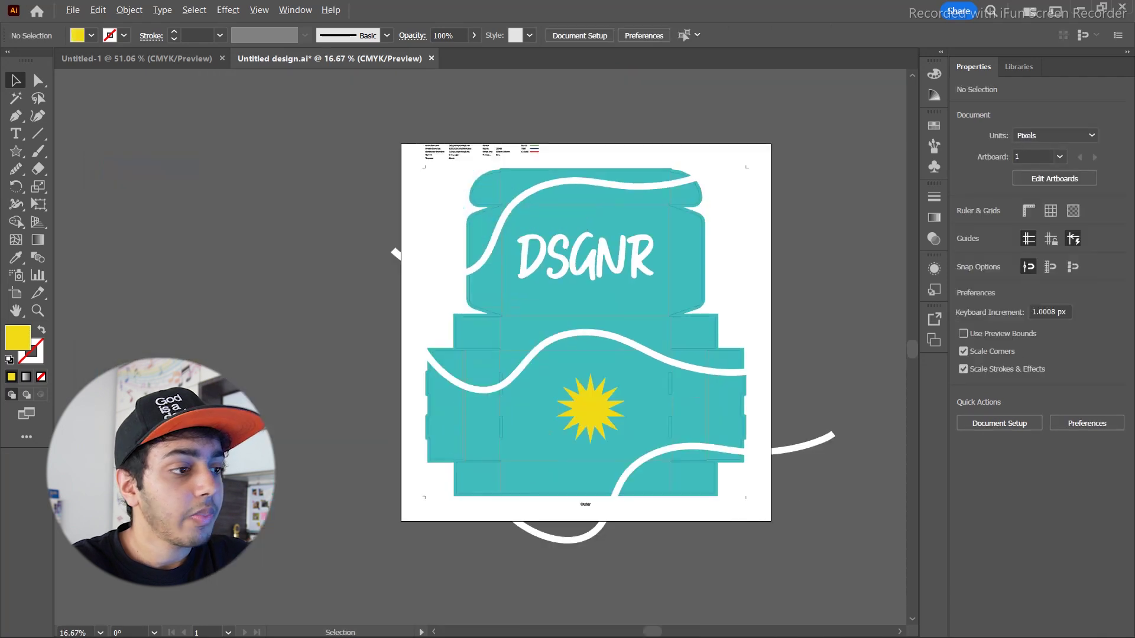
scroll(764, 322, up, 2)
scroll(636, 405, down, 1)
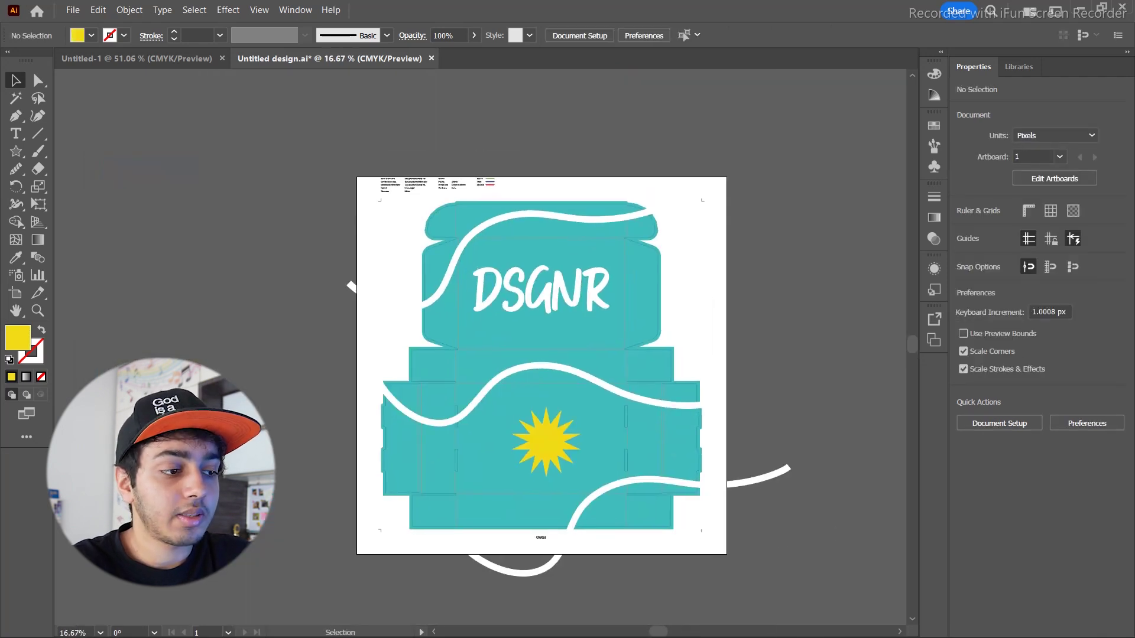
drag(726, 348, 724, 314)
scroll(723, 314, up, 1)
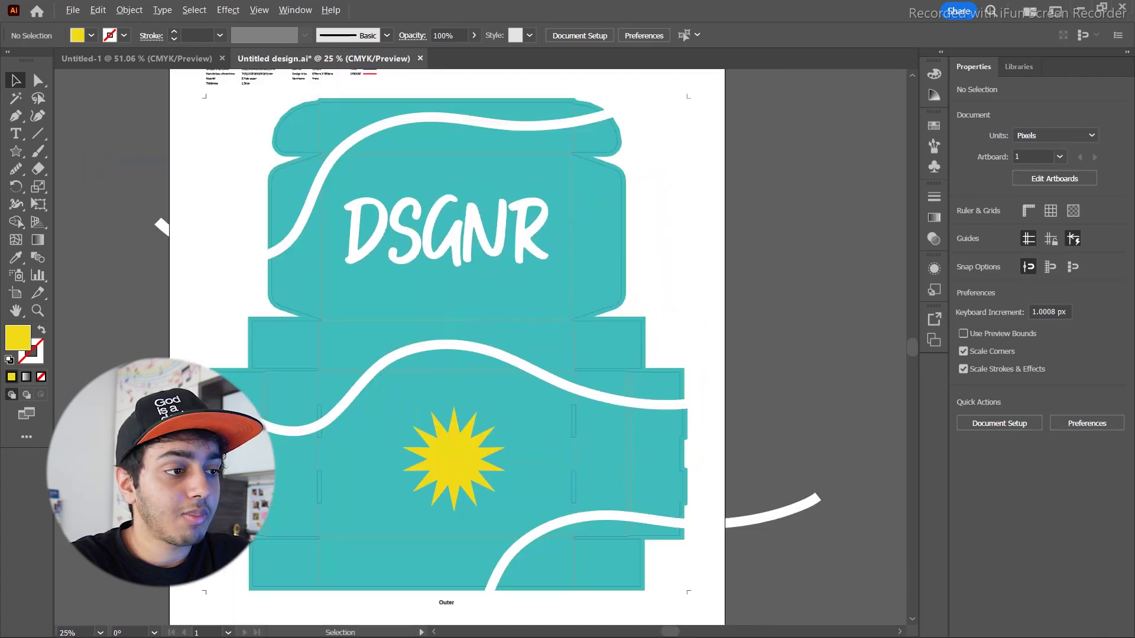
scroll(703, 301, down, 1)
click(934, 340)
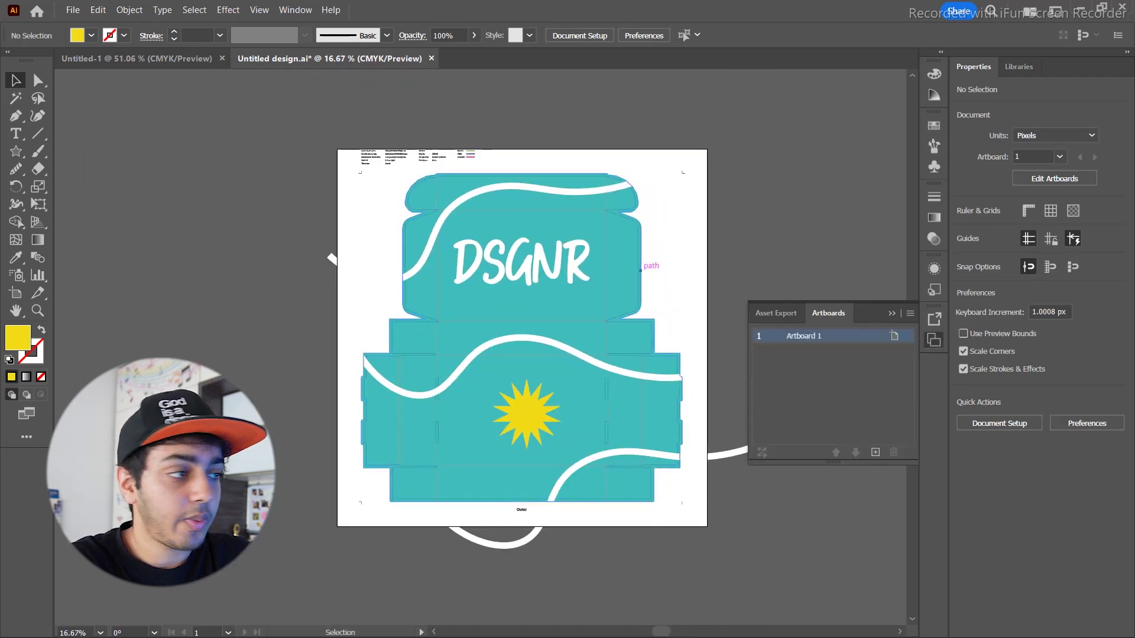
Step: Export the artwork to Downloads as a JPEG named BOX, choosing a different color model
click(72, 10)
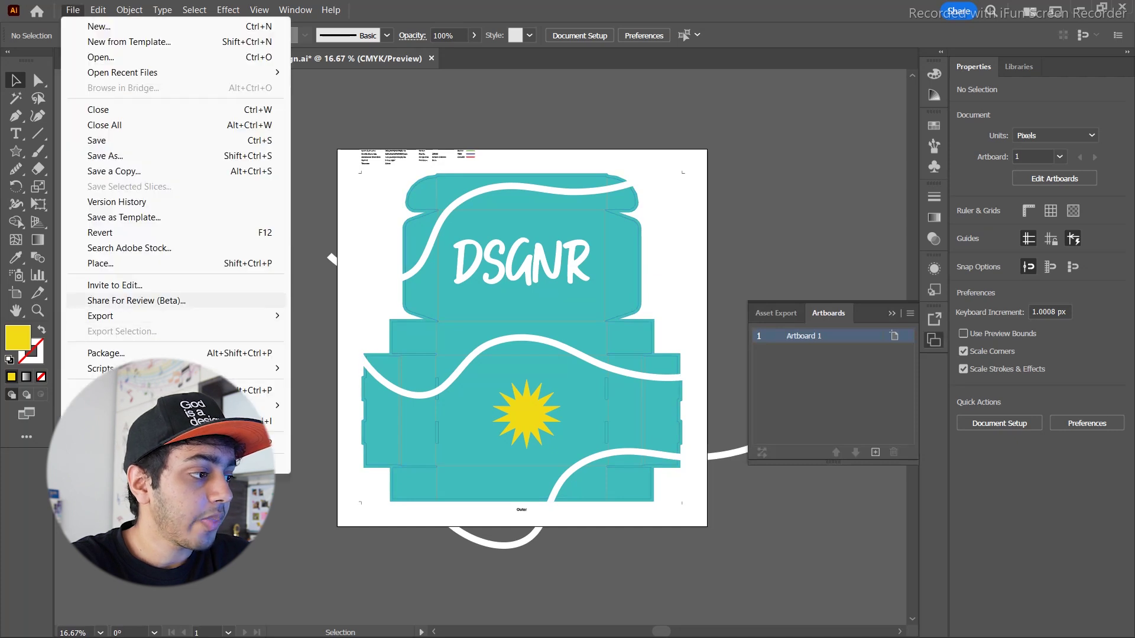
mouse_move(101, 315)
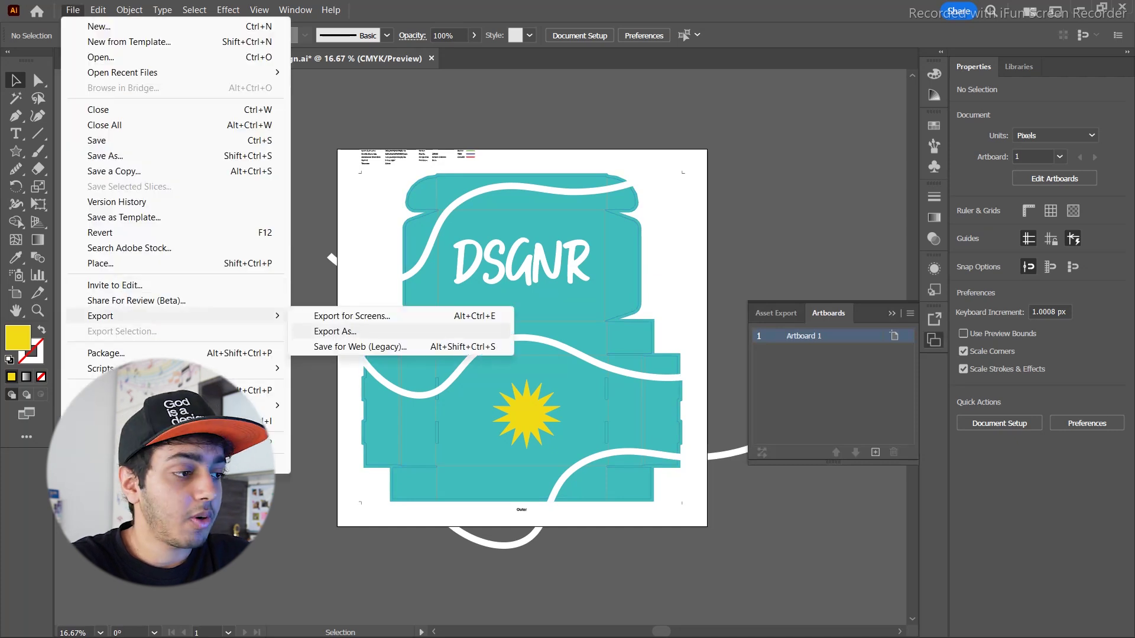
click(335, 331)
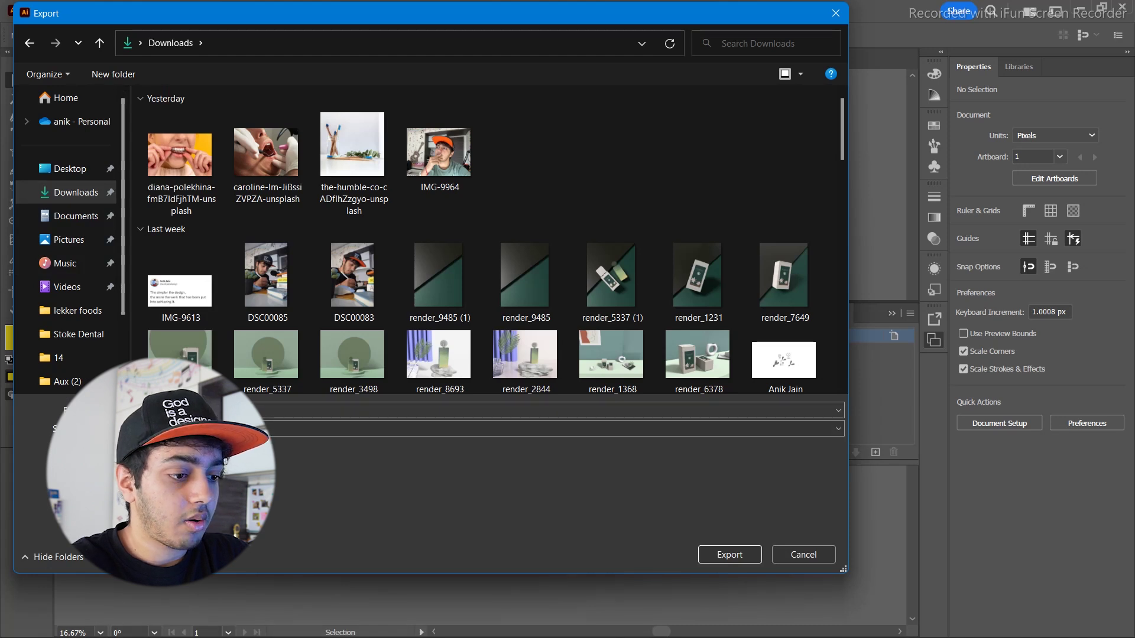
key(Return)
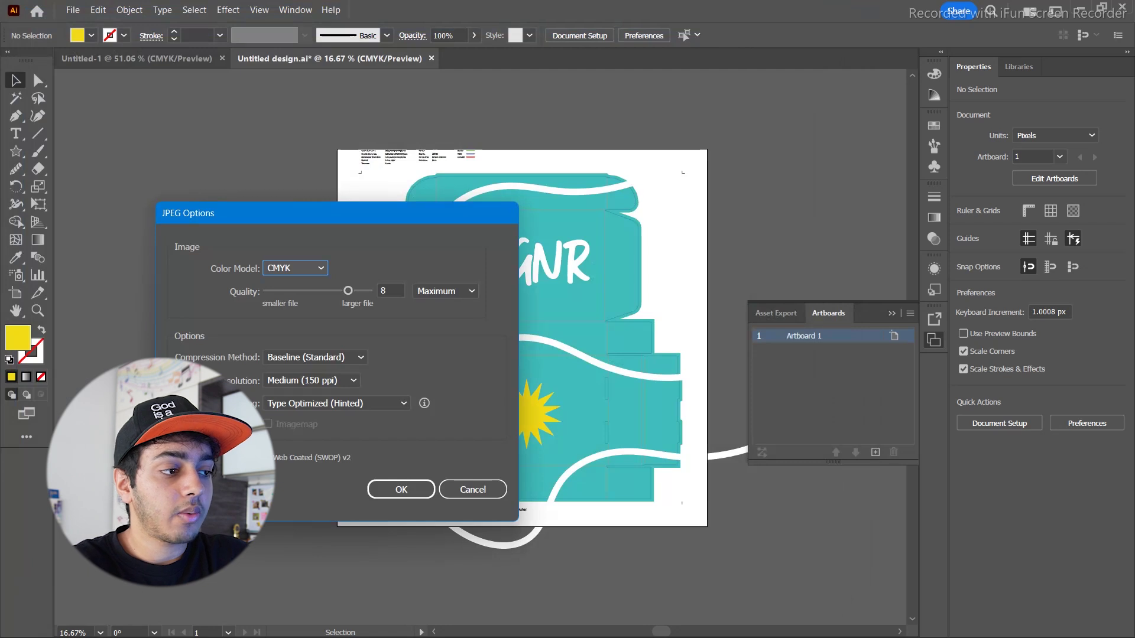
click(295, 268)
click(290, 284)
click(401, 489)
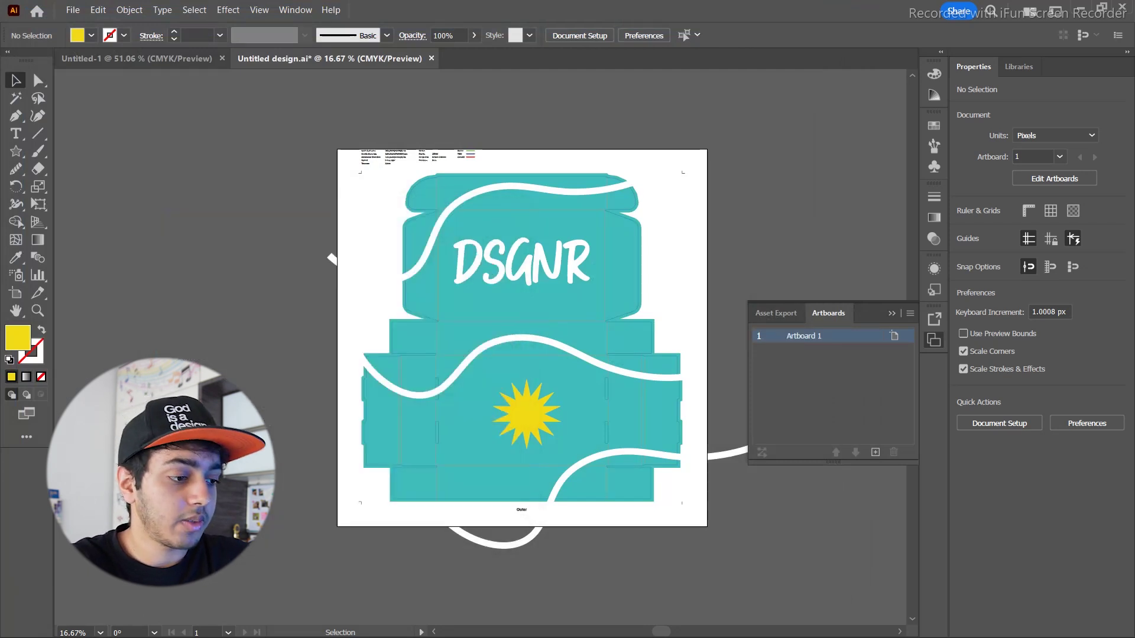
Step: Switch to the Pacdora page in Edge and open the 300 × 200 × 60 mm mailer box in the online design editor
mouse_move(461, 633)
click(396, 621)
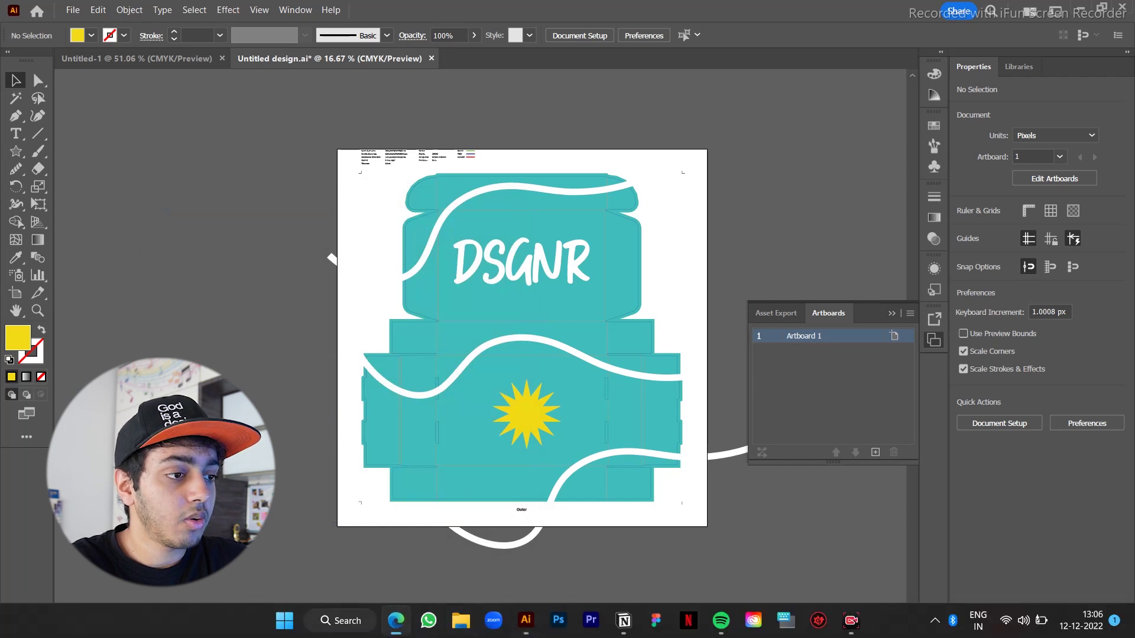
click(395, 620)
scroll(591, 355, up, 2)
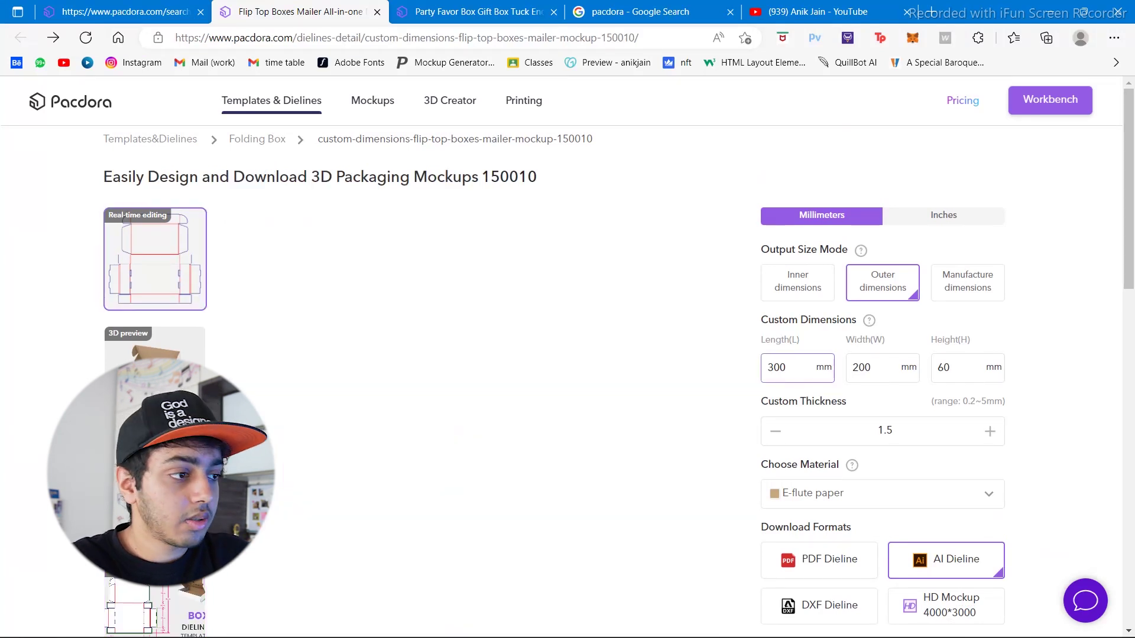
scroll(568, 378, down, 3)
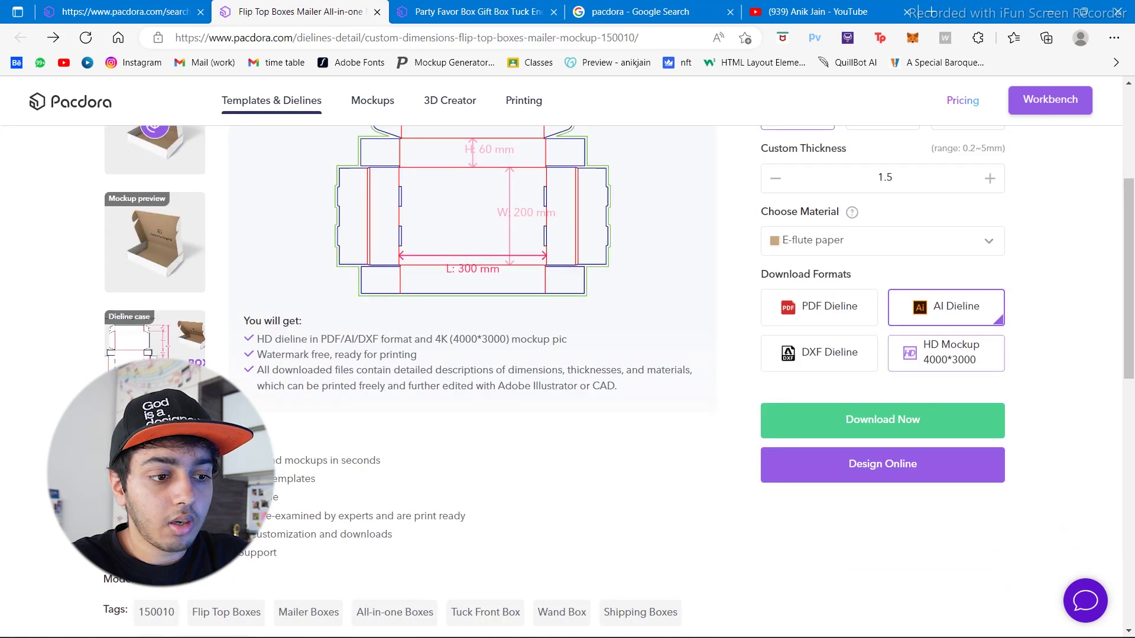
scroll(591, 355, up, 2)
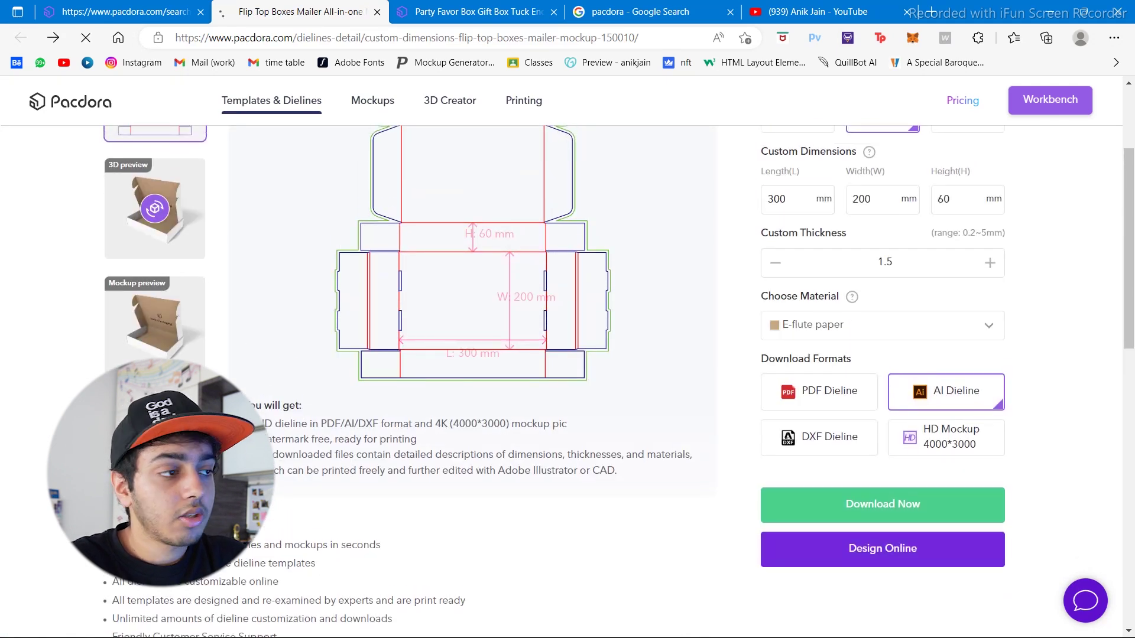
click(882, 548)
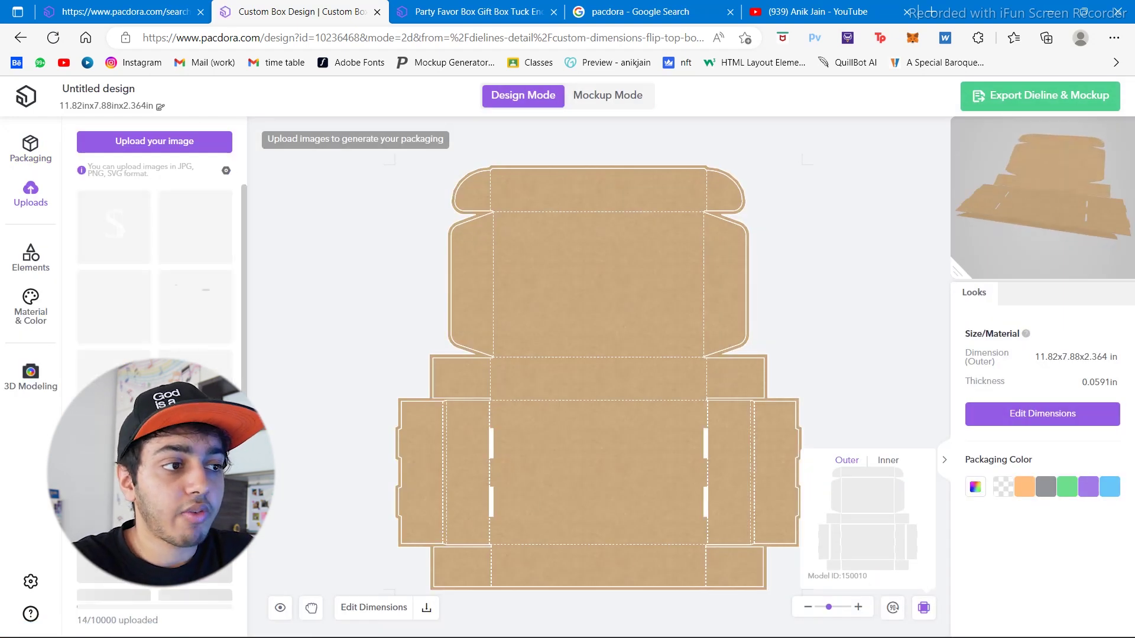
Step: Upload the BOX-01 JPEG to the Pacdora design's image library
click(608, 96)
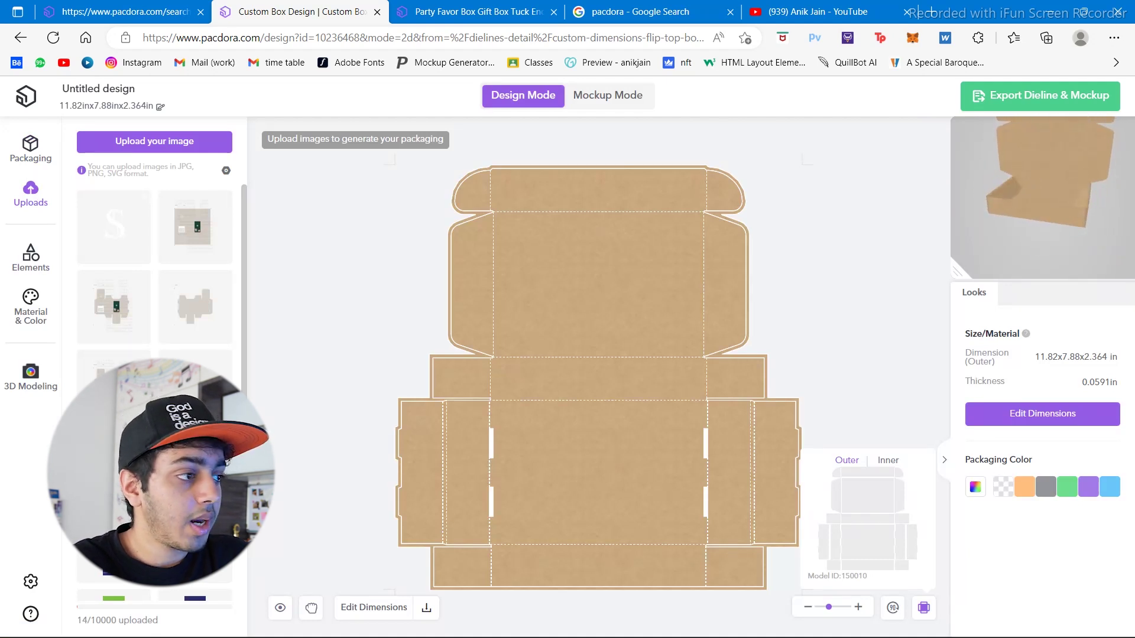
click(155, 141)
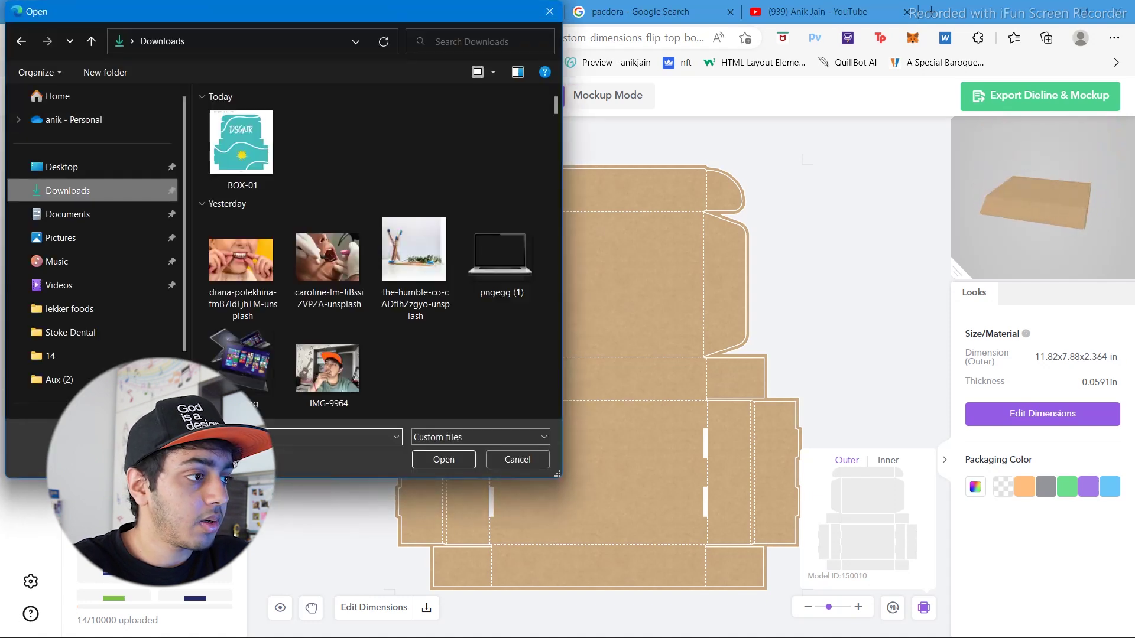
key(Return)
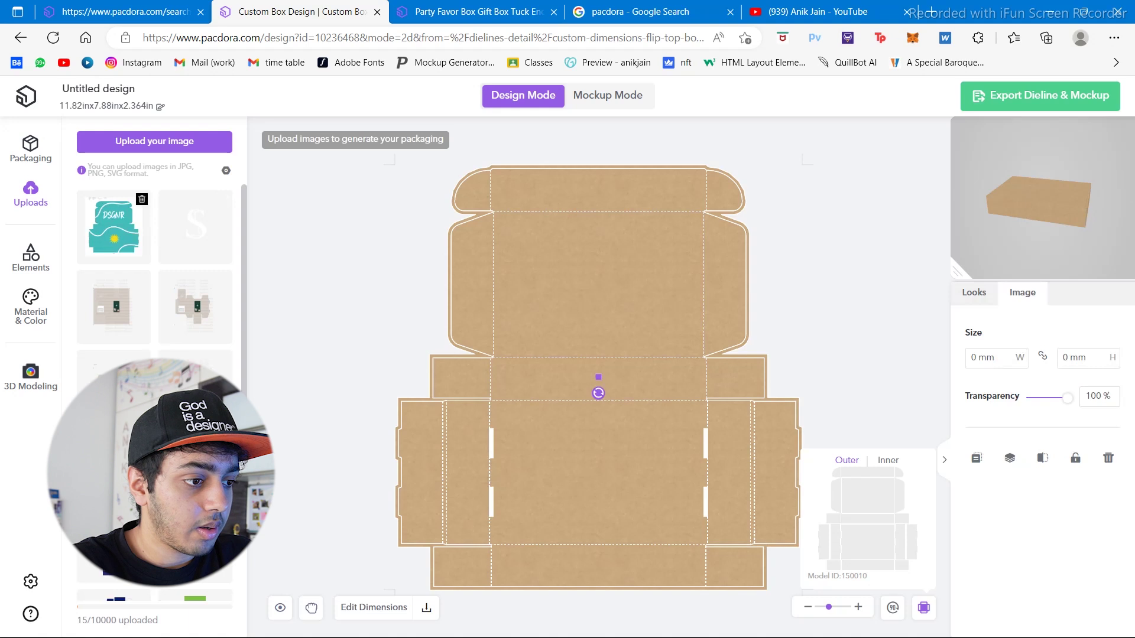
scroll(598, 377, up, 5)
scroll(598, 377, down, 8)
click(739, 307)
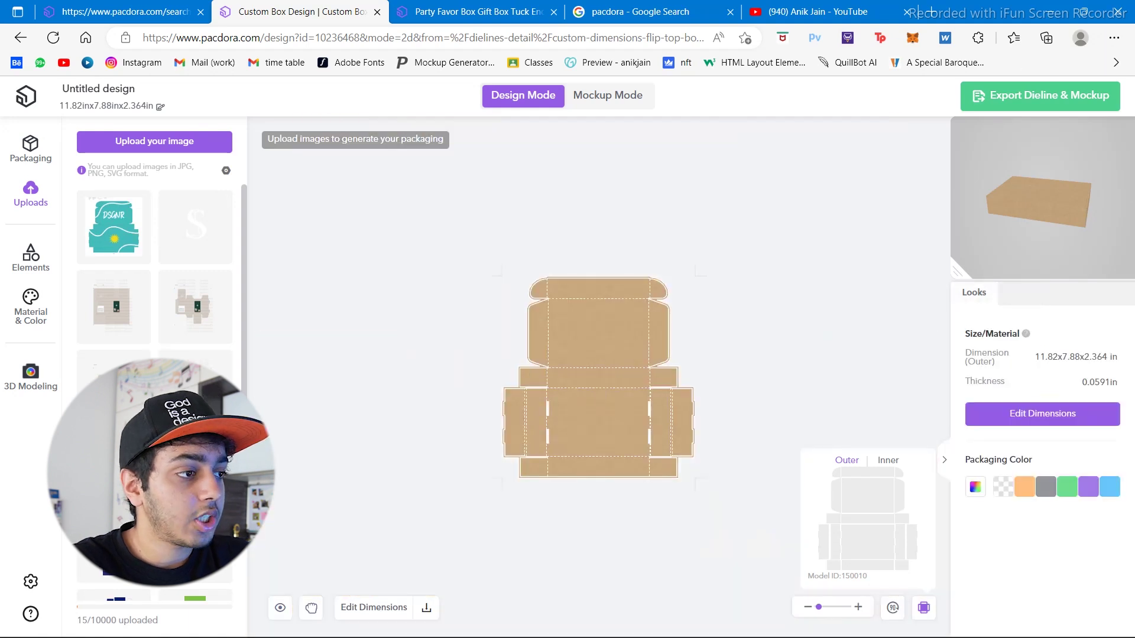
scroll(599, 378, up, 4)
Step: Switch to Illustrator and export the artwork as a PNG named BOX at High (300 ppi) with a transparent background
click(525, 621)
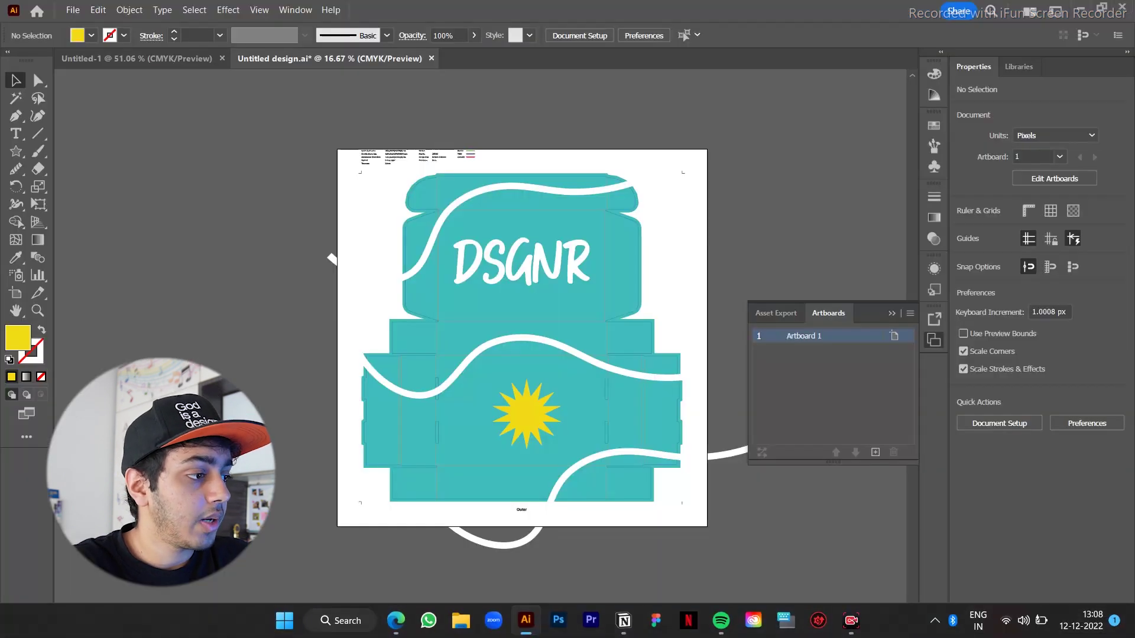
click(73, 10)
mouse_move(177, 316)
click(336, 331)
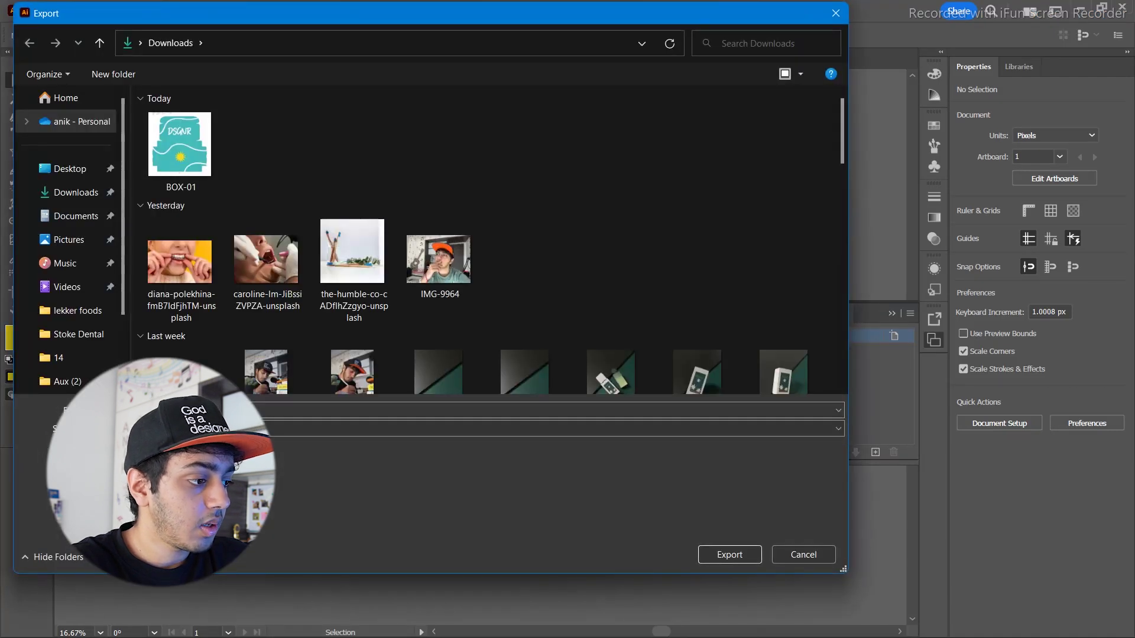
click(354, 429)
click(295, 514)
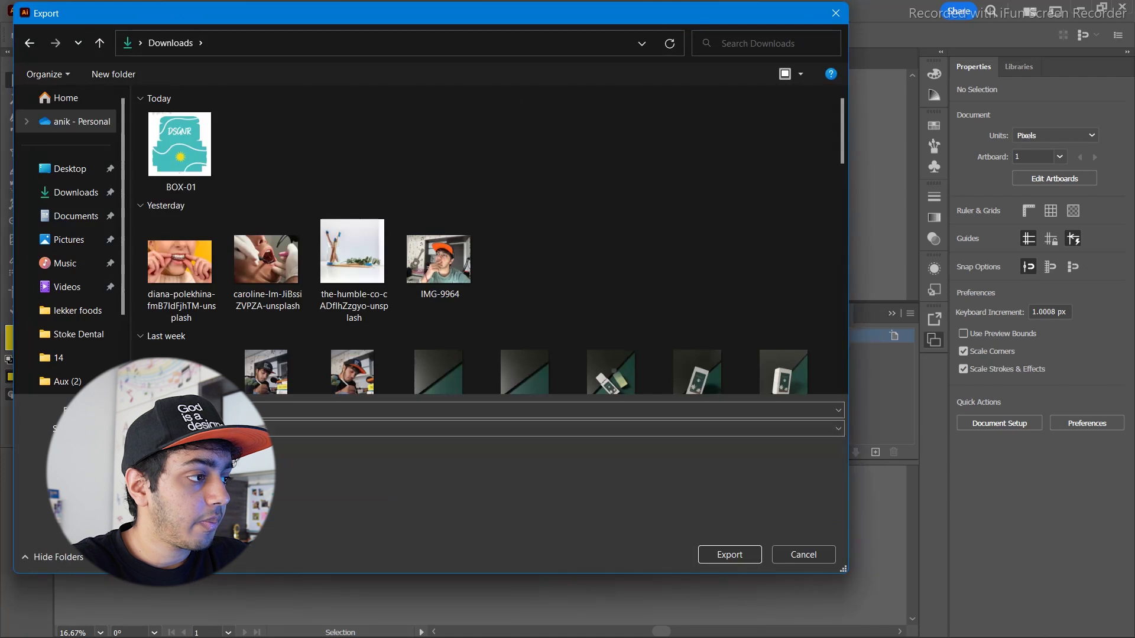
click(296, 411)
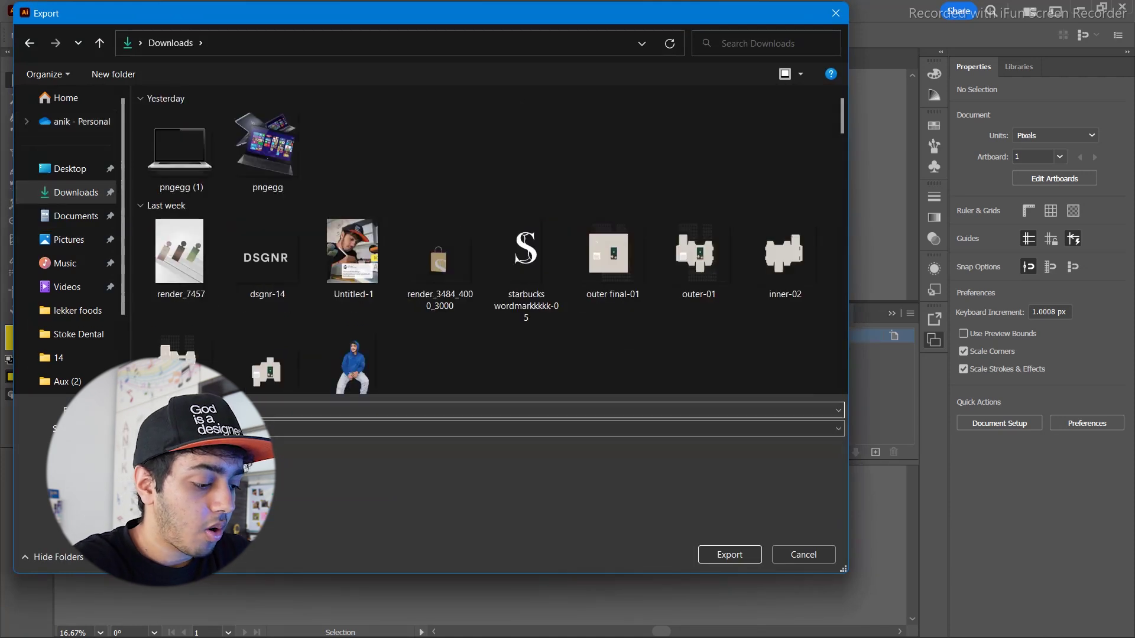
text(bra)
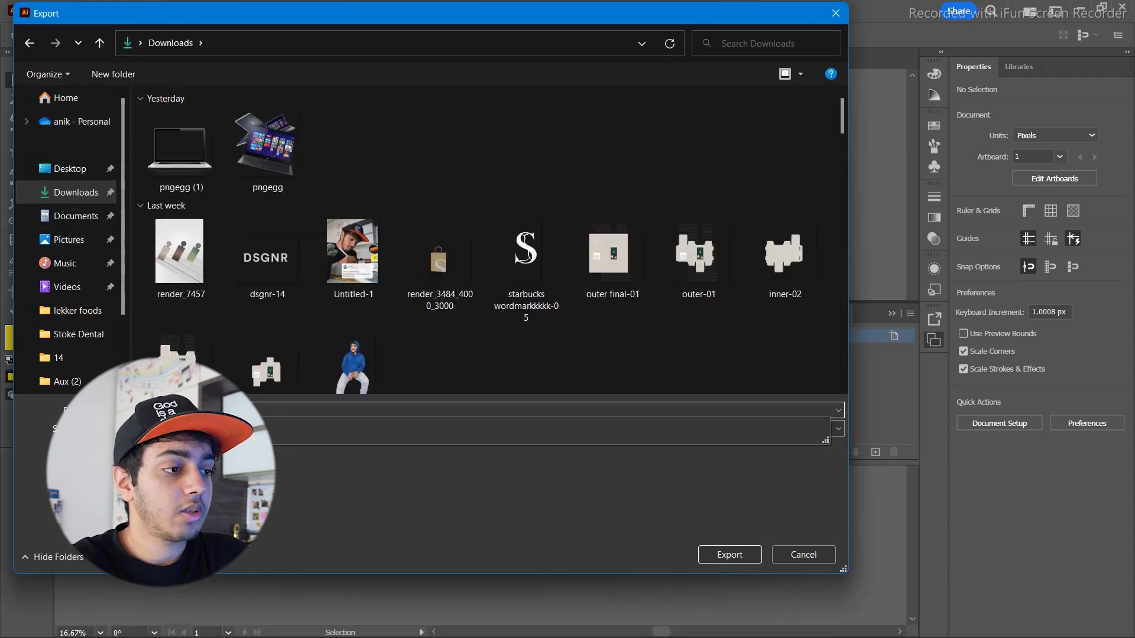
key(Return)
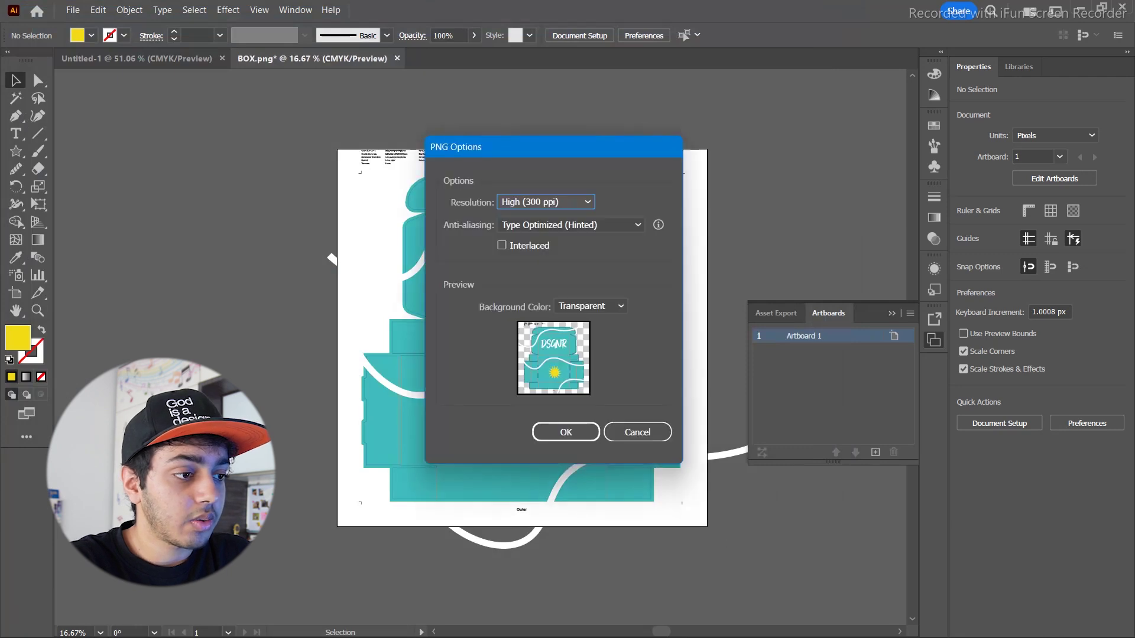
key(Return)
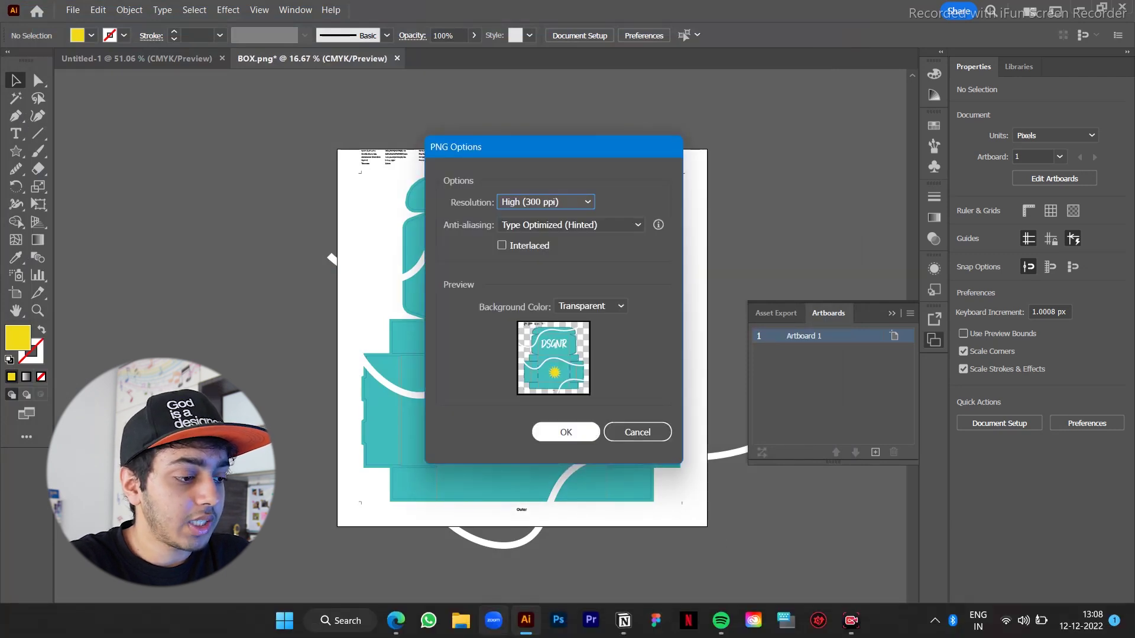
Step: Switch back to Pacdora in Edge and upload the BOX-01 PNG from Downloads
click(396, 620)
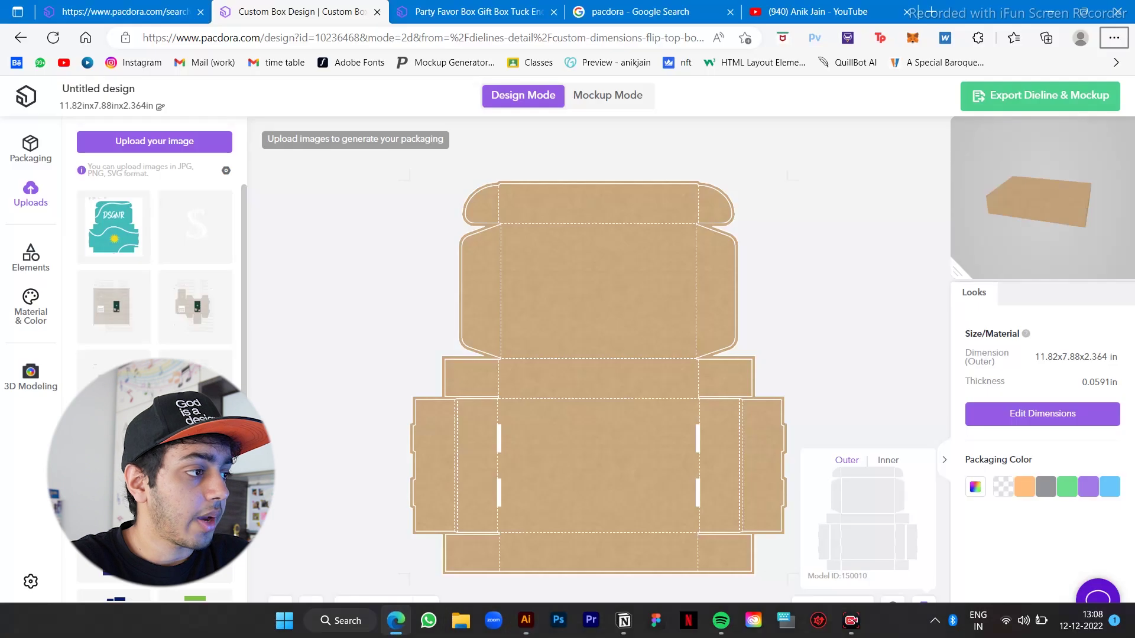
click(154, 141)
scroll(322, 159, down, 3)
scroll(278, 236, up, 3)
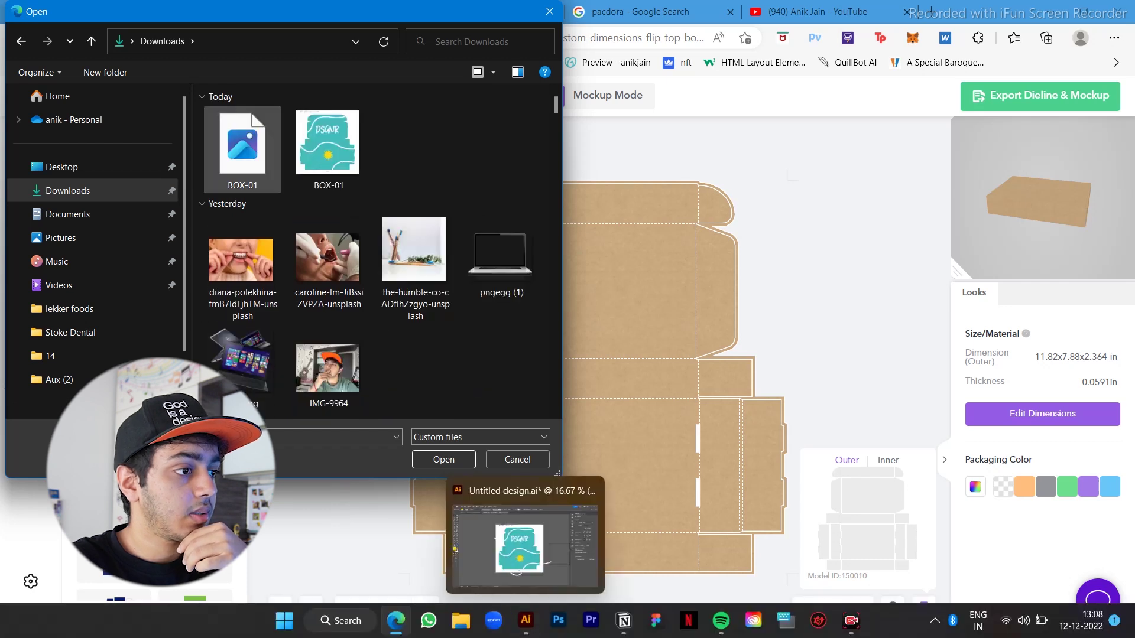
double_click(243, 150)
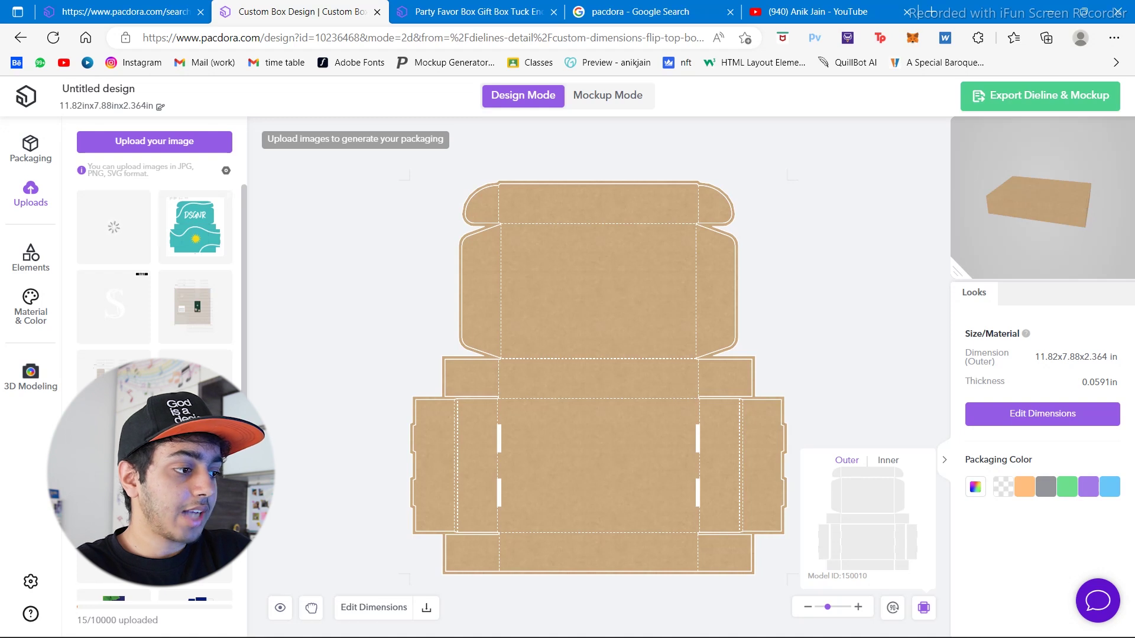
scroll(195, 255, down, 4)
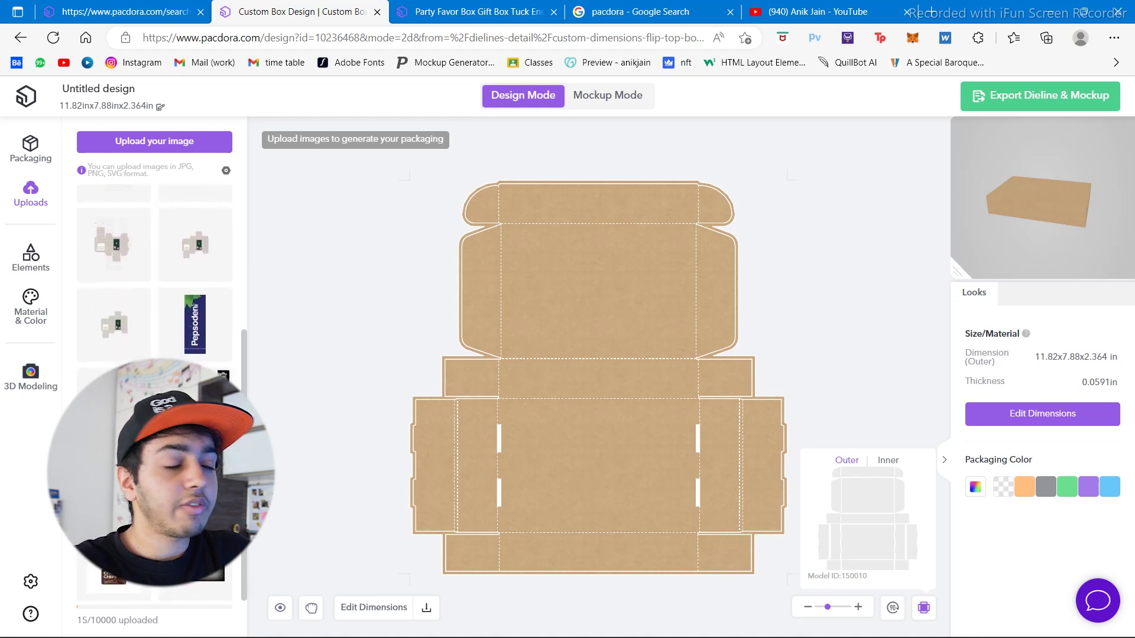
Step: Place the newly uploaded PNG artwork on the dieline, enlarge it to about 628 × 641 mm and move it over the box panels
scroll(195, 399, up, 1)
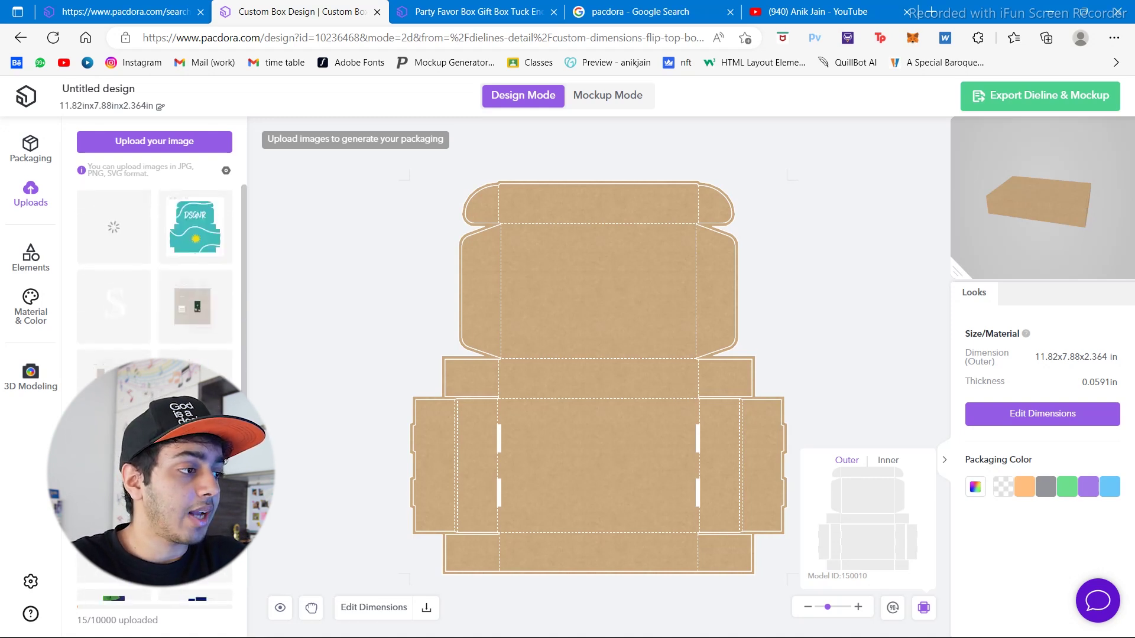
scroll(195, 390, down, 3)
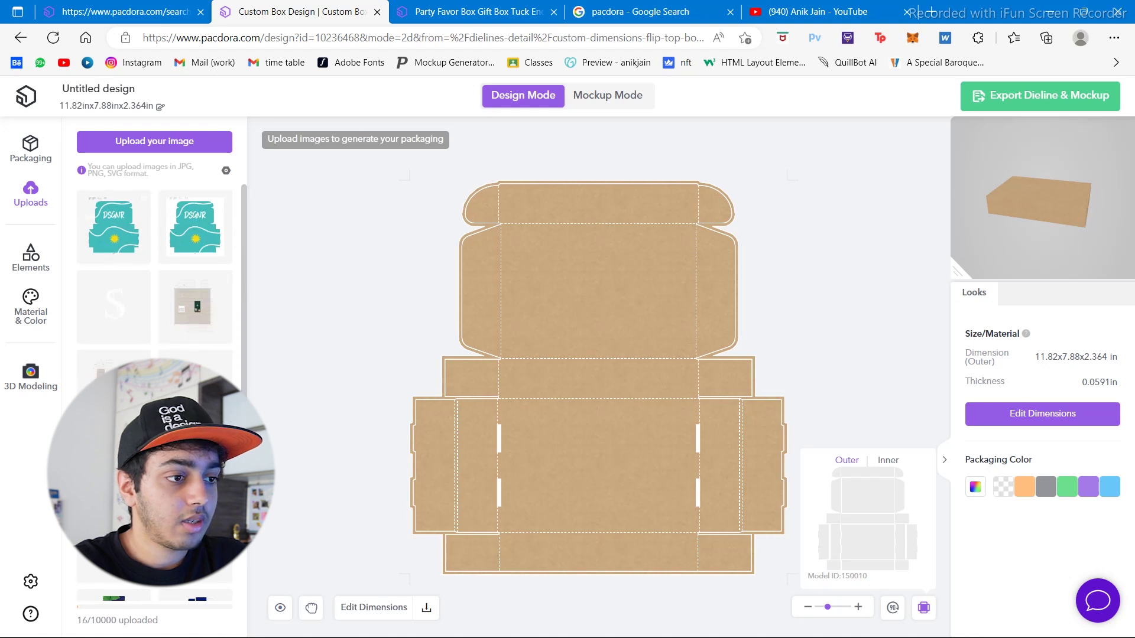
click(114, 227)
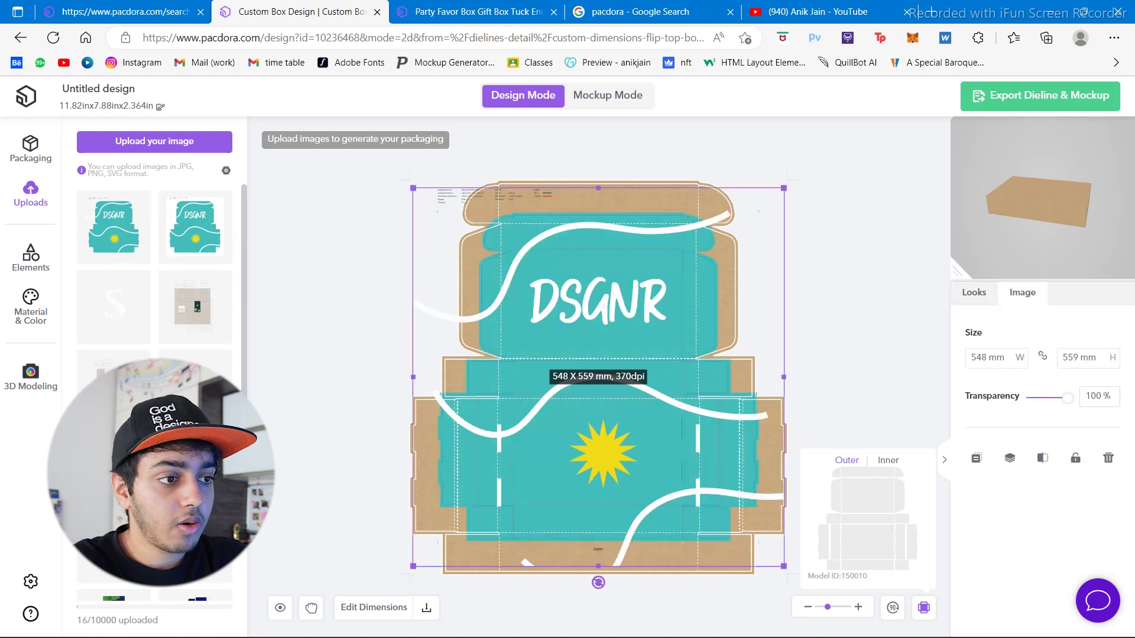
drag(784, 188, 838, 133)
key(alt)
drag(733, 236, 719, 244)
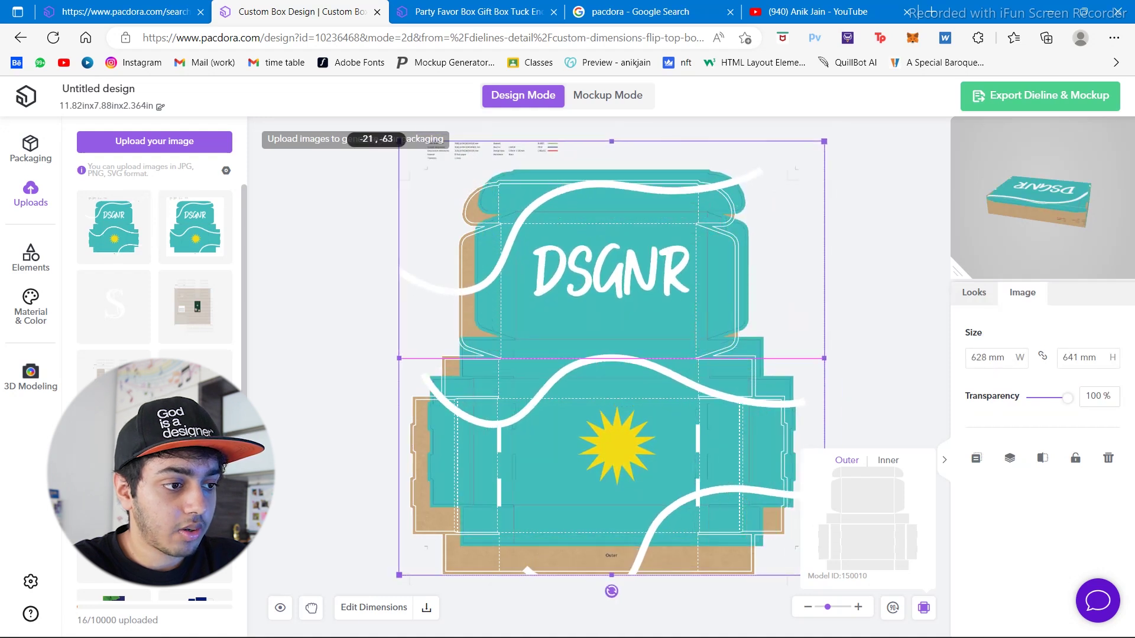
drag(611, 358, 598, 370)
scroll(598, 376, up, 2)
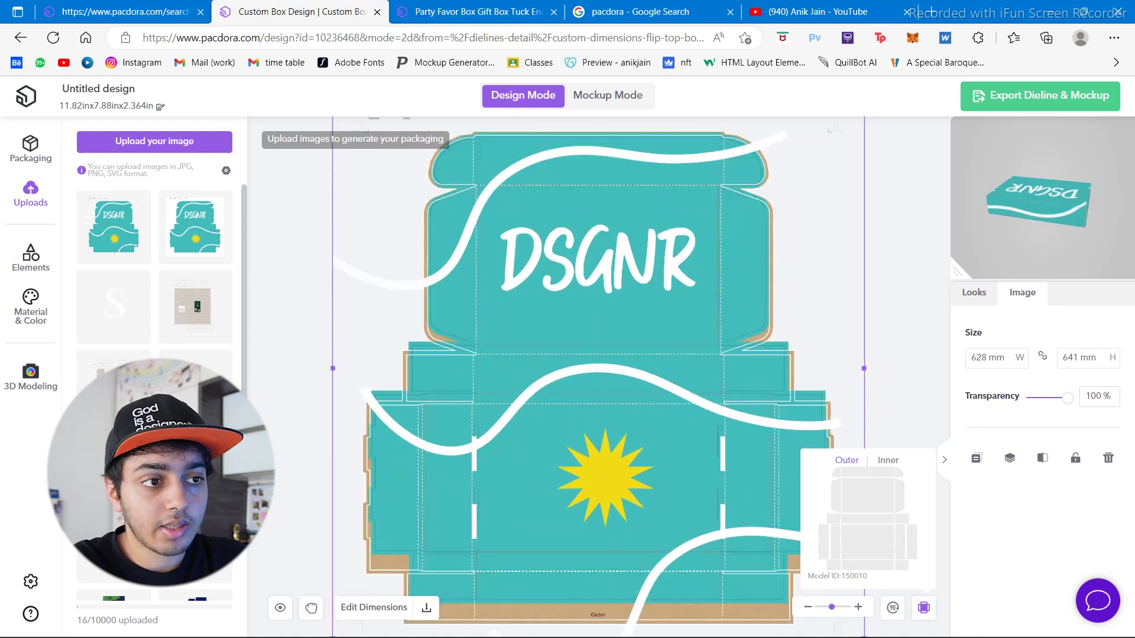
Step: Preview the artwork on the folded box in Mockup Mode
scroll(598, 377, up, 5)
click(608, 96)
scroll(678, 388, down, 1)
key(alt)
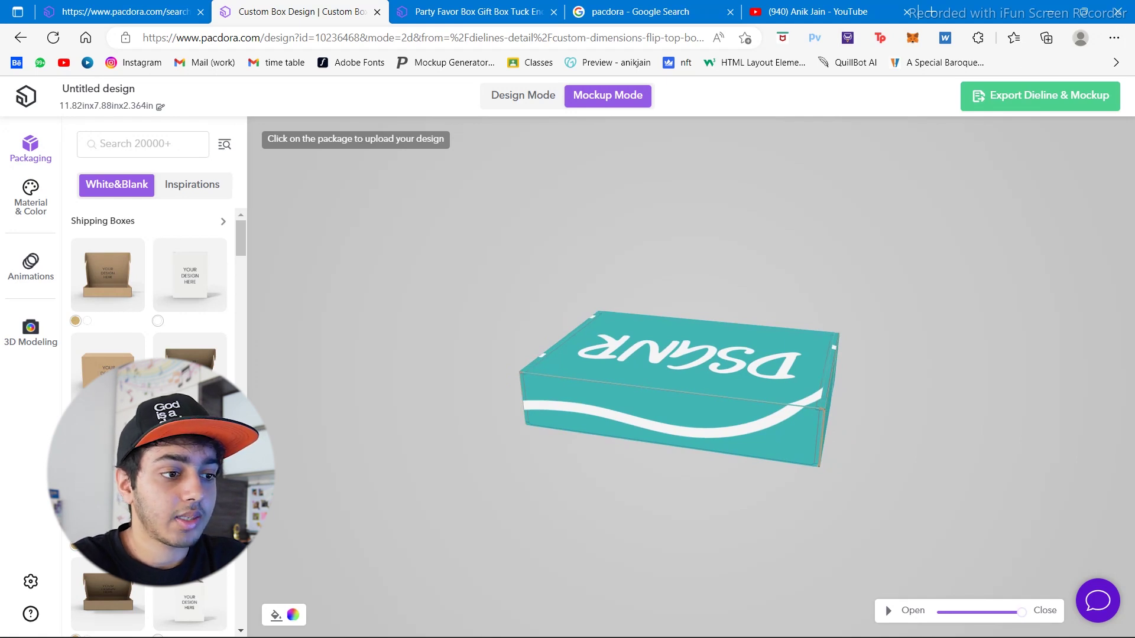
Step: Return to Design Mode, enlarge the artwork to about 656 × 669 mm and align it with the dieline edges
click(523, 96)
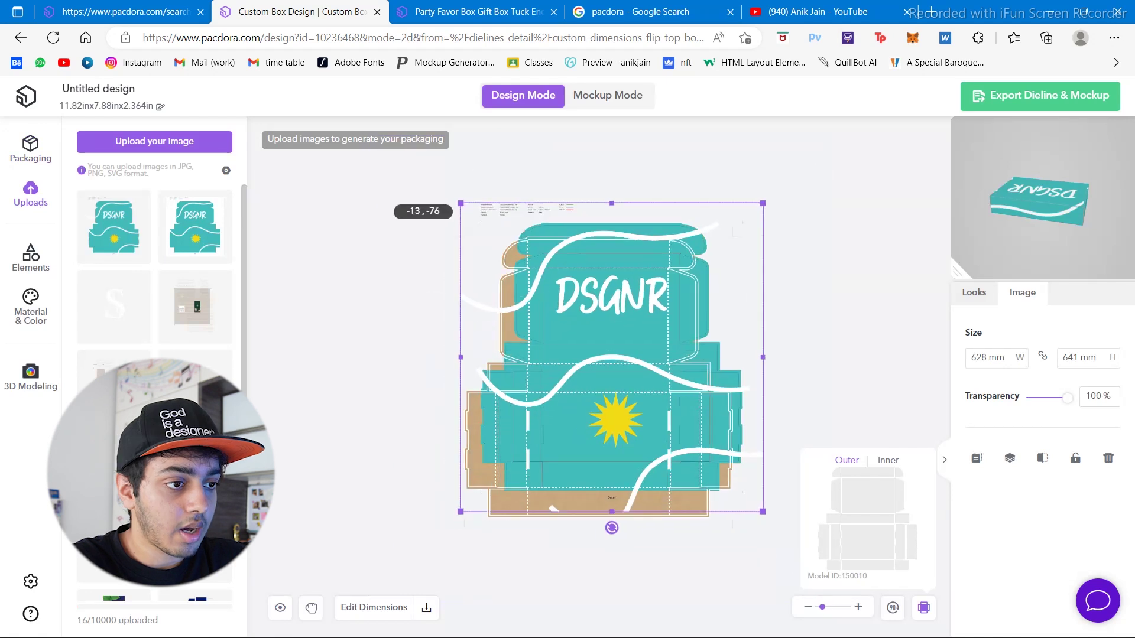
drag(612, 358, 589, 366)
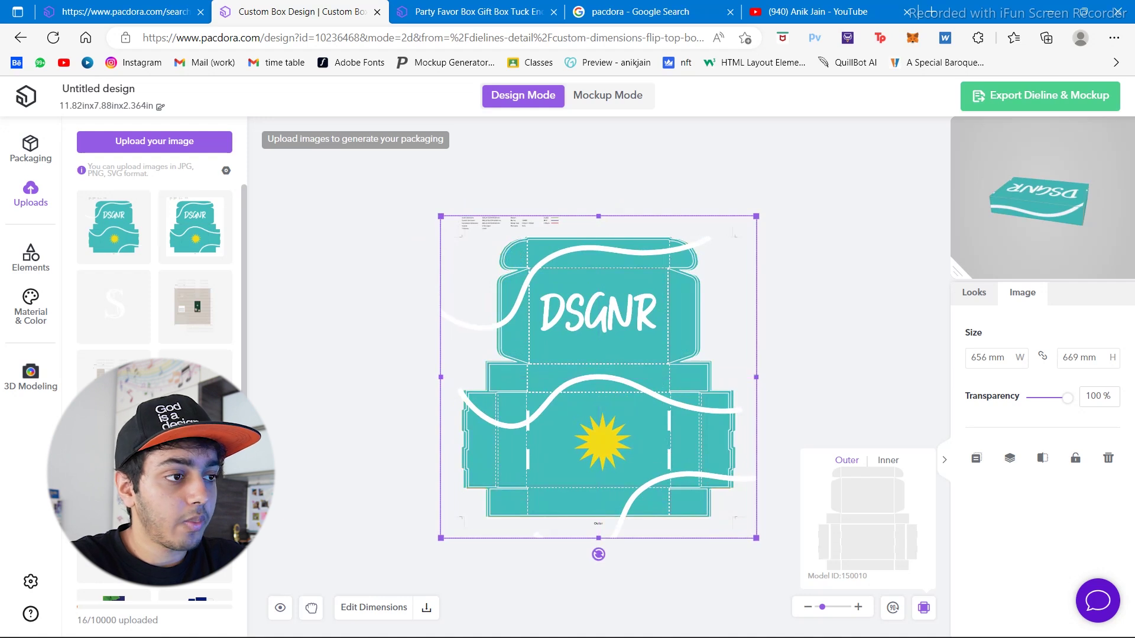
key(Escape)
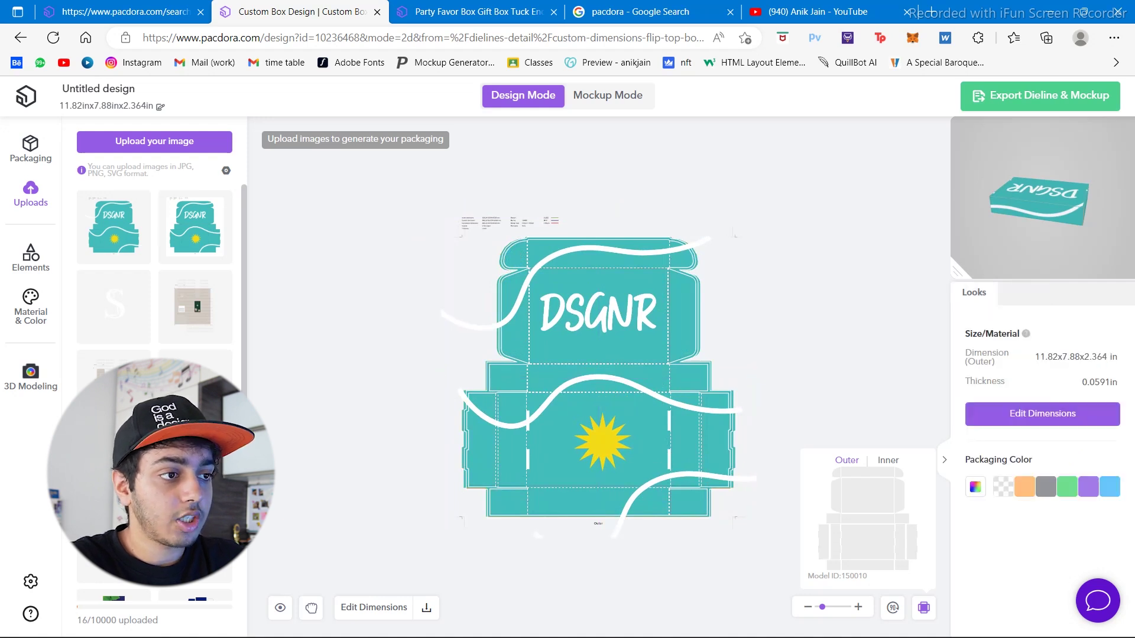
Step: Inspect the box in Mockup Mode by unfolding it fully to 0, playing the folding animation and orbiting around it
click(608, 96)
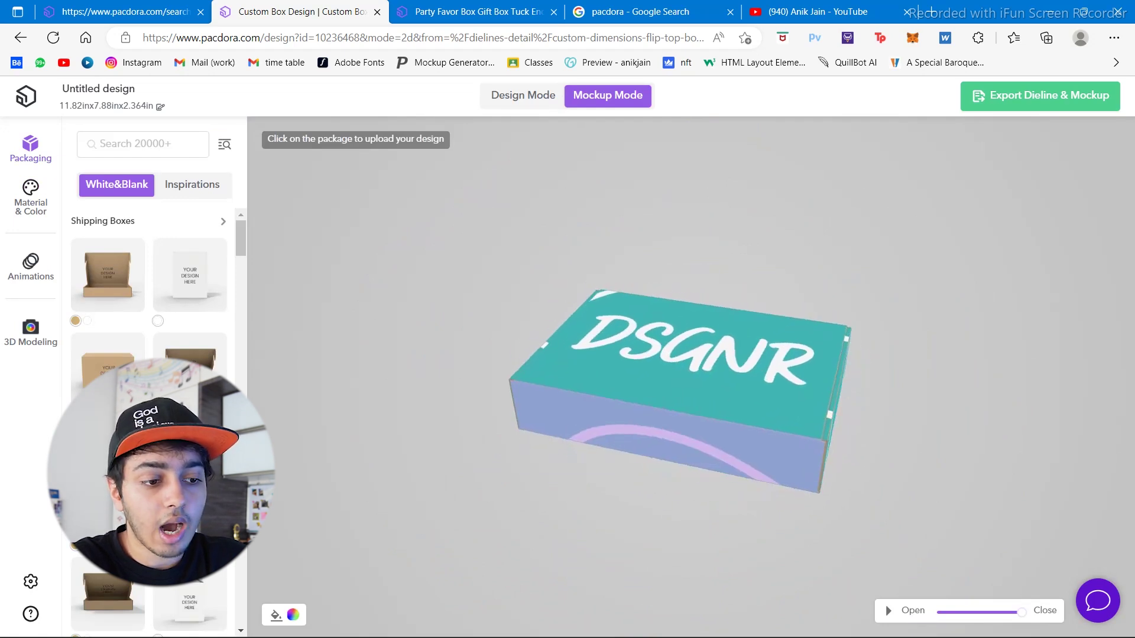
drag(1021, 612, 936, 612)
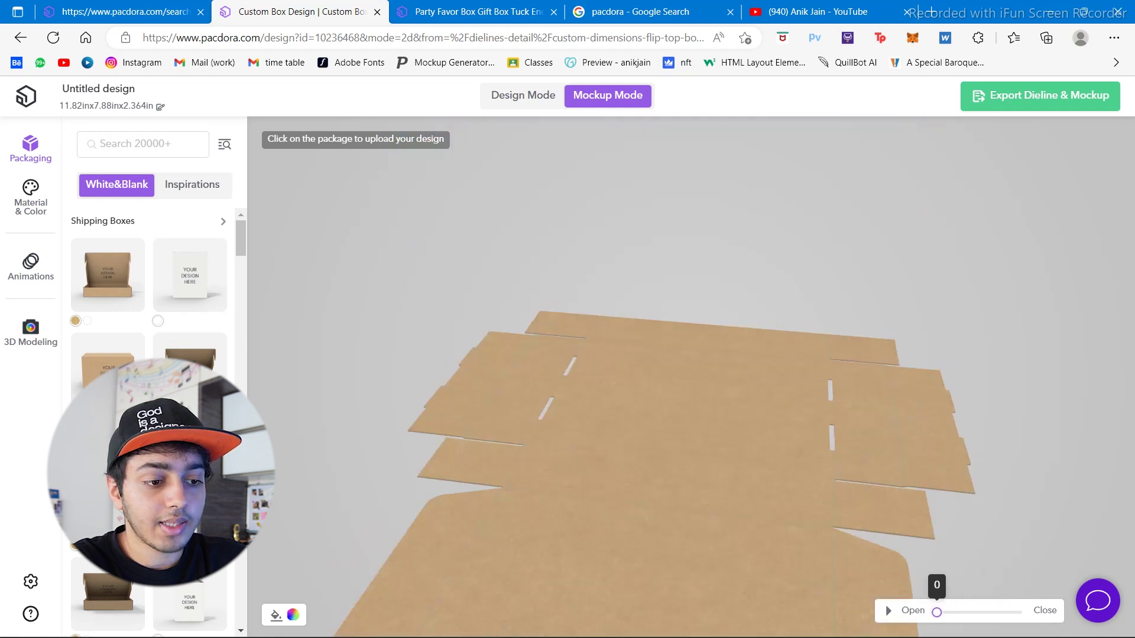
click(888, 611)
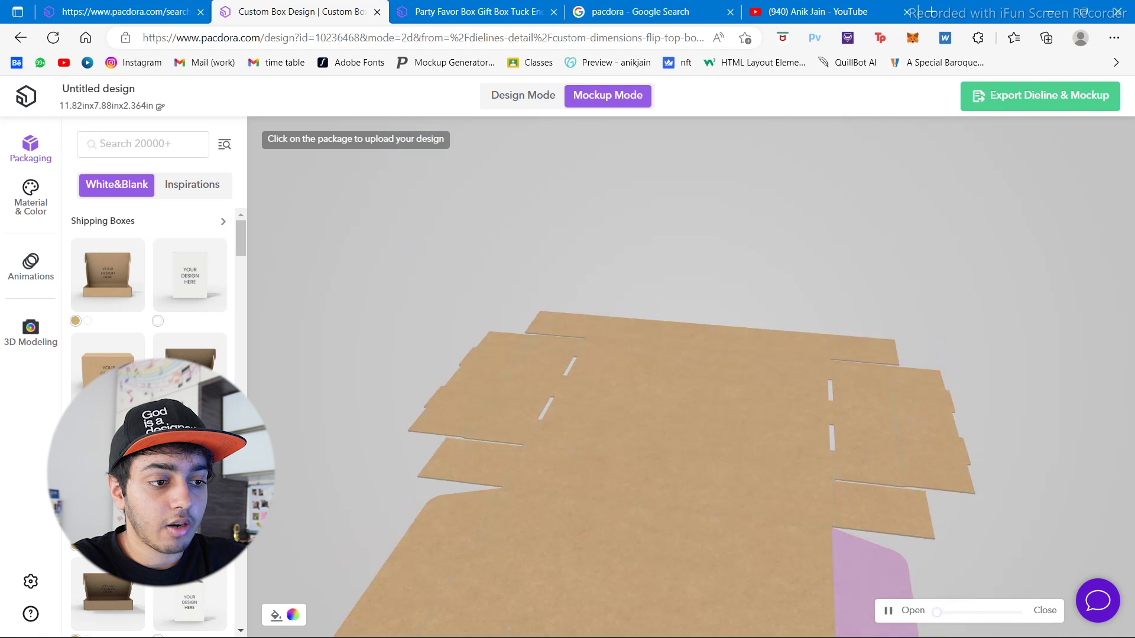
drag(922, 440, 822, 425)
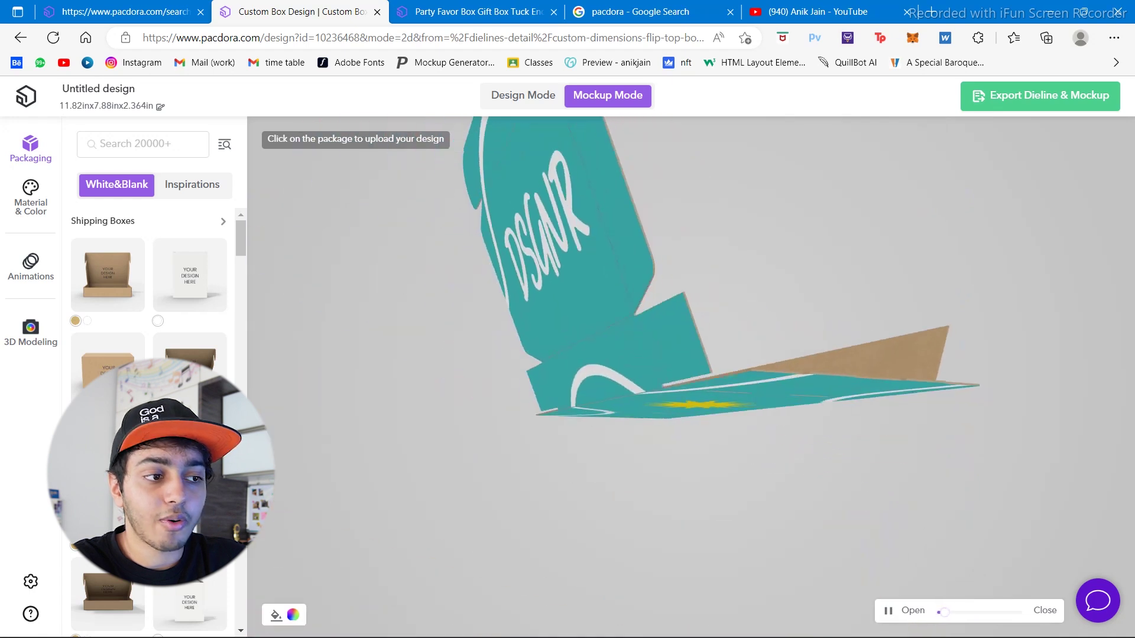